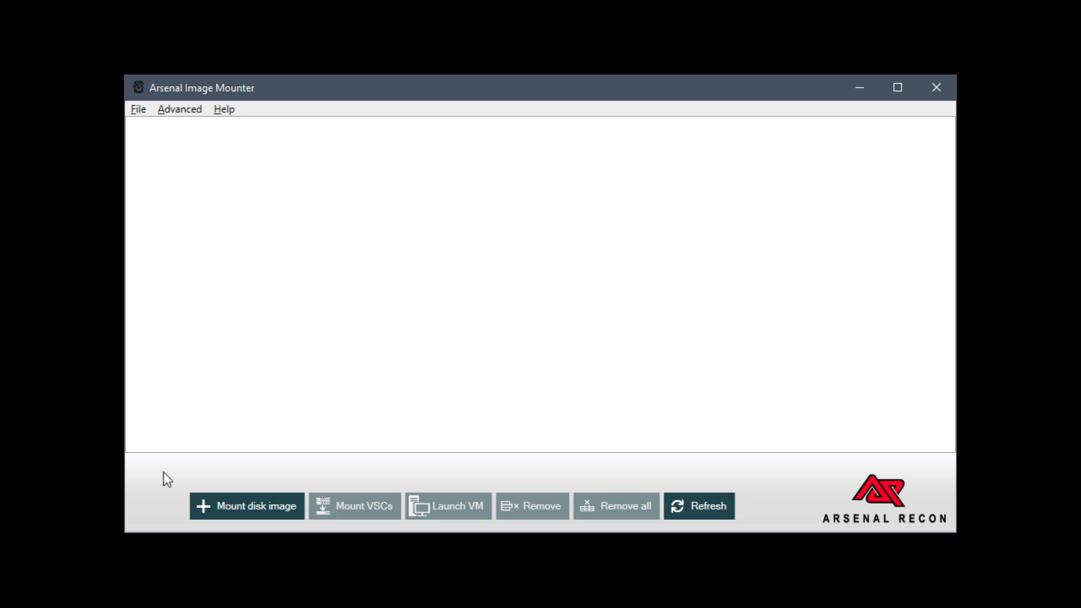
# Mount disk_win10lab.E01 from the E: disk folder as a read-only disk device with 512-byte sectors and expand its mount details
pyautogui.click(208, 514)
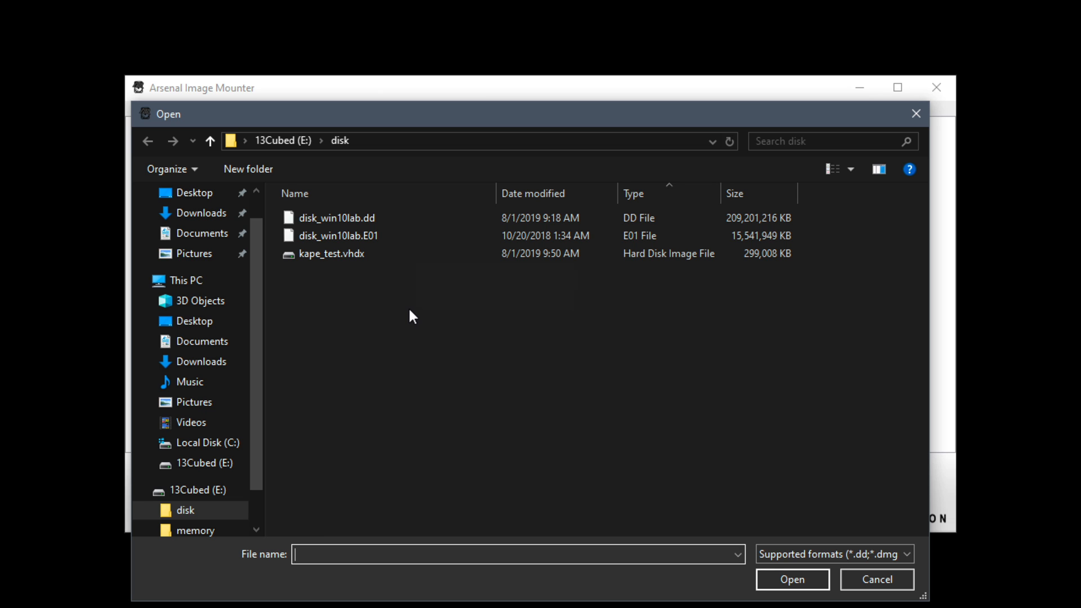
pyautogui.click(458, 235)
pyautogui.doubleClick(457, 234)
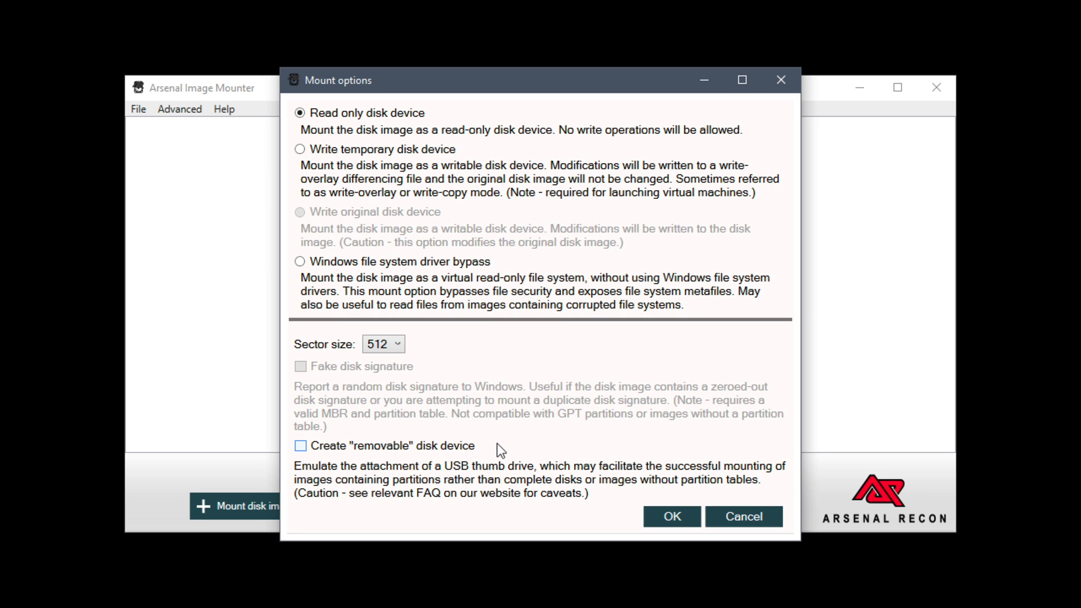
pyautogui.click(653, 516)
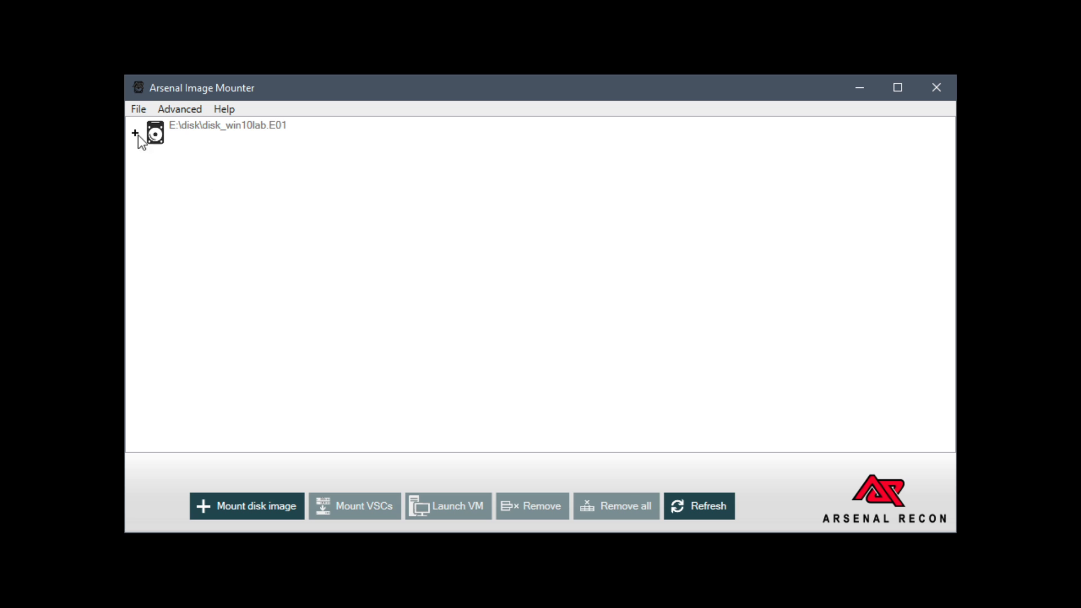
pyautogui.click(135, 134)
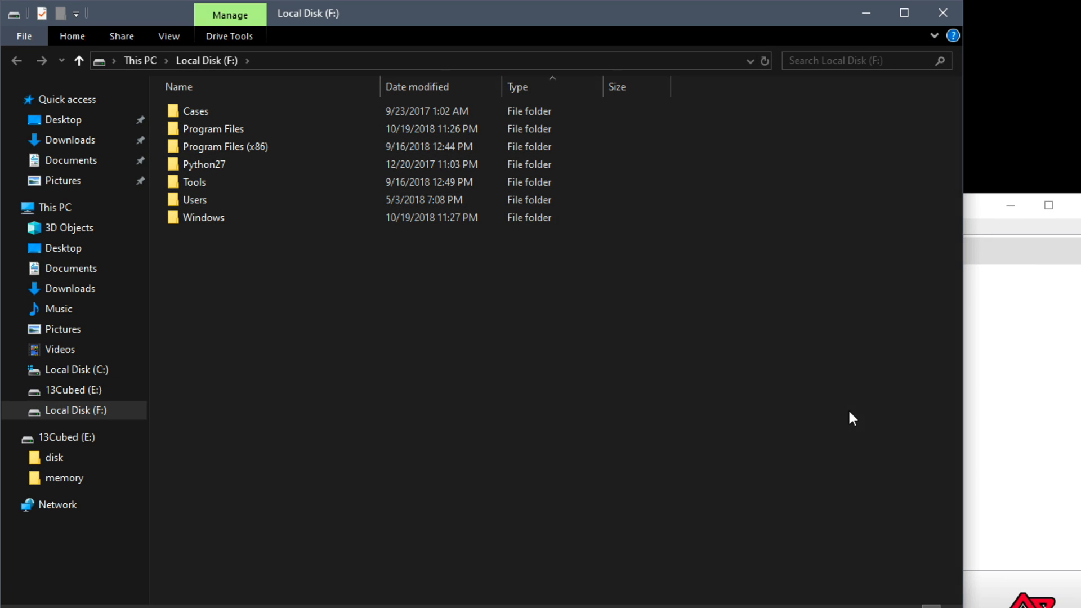
# Browse the mounted F: volume to the personal profile folder under Users, and close the file window
pyautogui.doubleClick(314, 197)
pyautogui.doubleClick(297, 112)
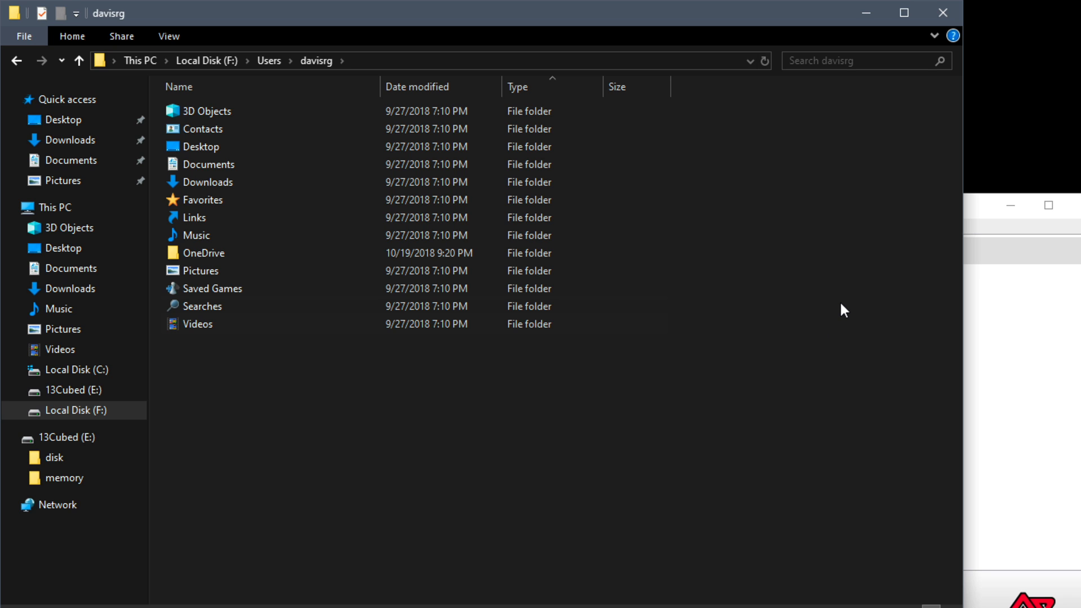
pyautogui.click(943, 13)
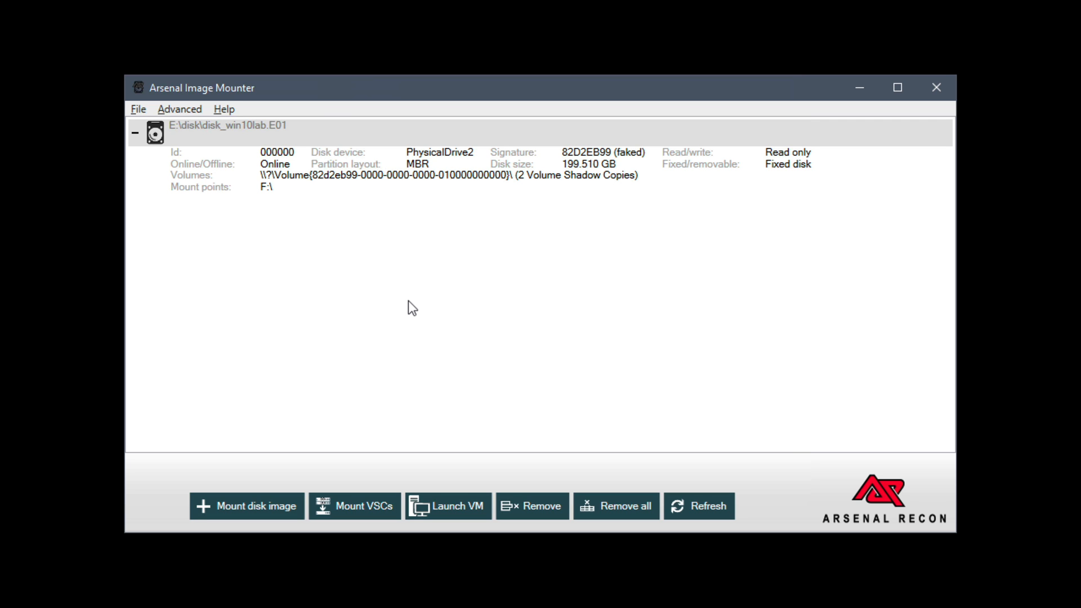
# Mount disk_win10lab.E01 a second time using Windows file system driver bypass and expand the new entry's details
pyautogui.click(253, 512)
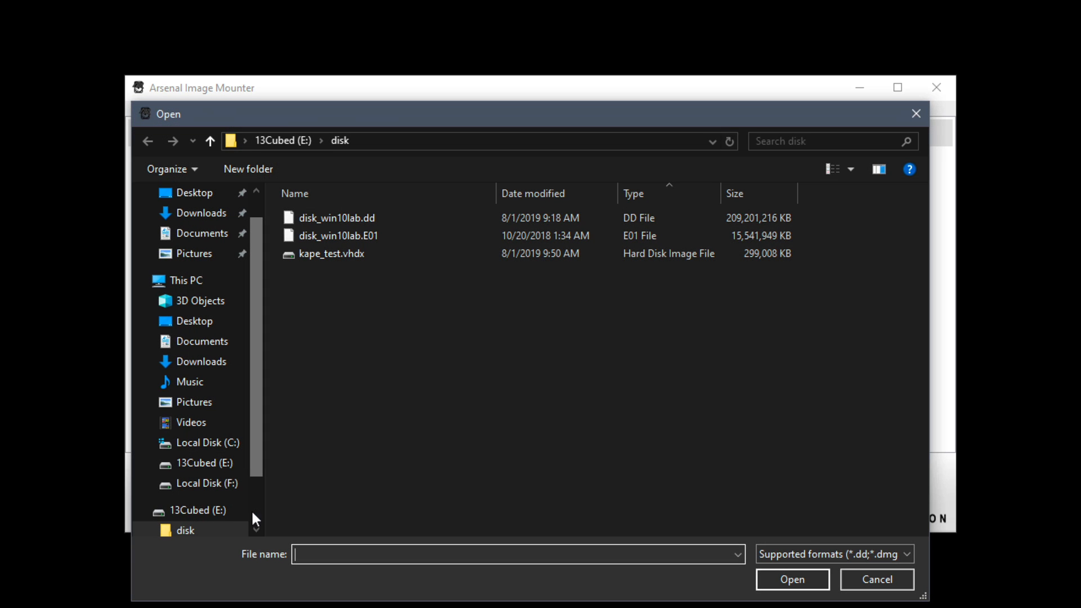
pyautogui.doubleClick(412, 235)
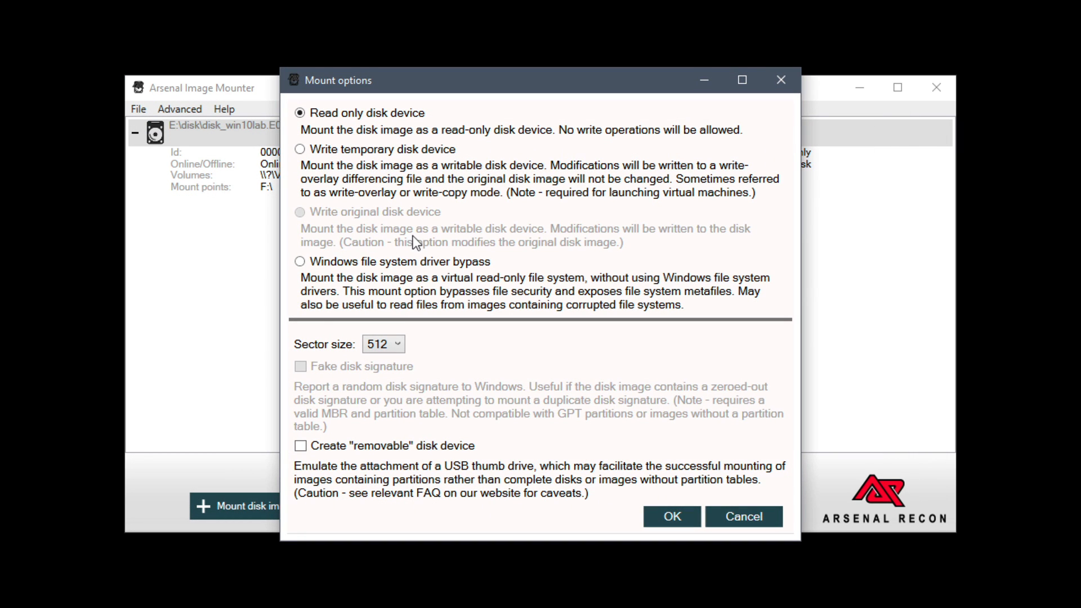
pyautogui.click(387, 264)
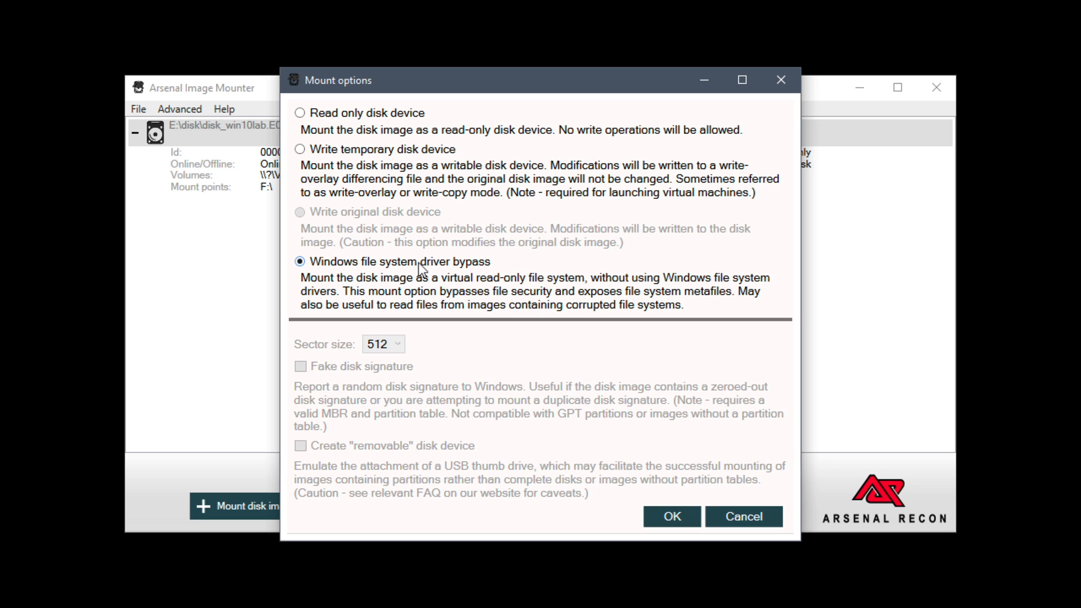
pyautogui.click(648, 519)
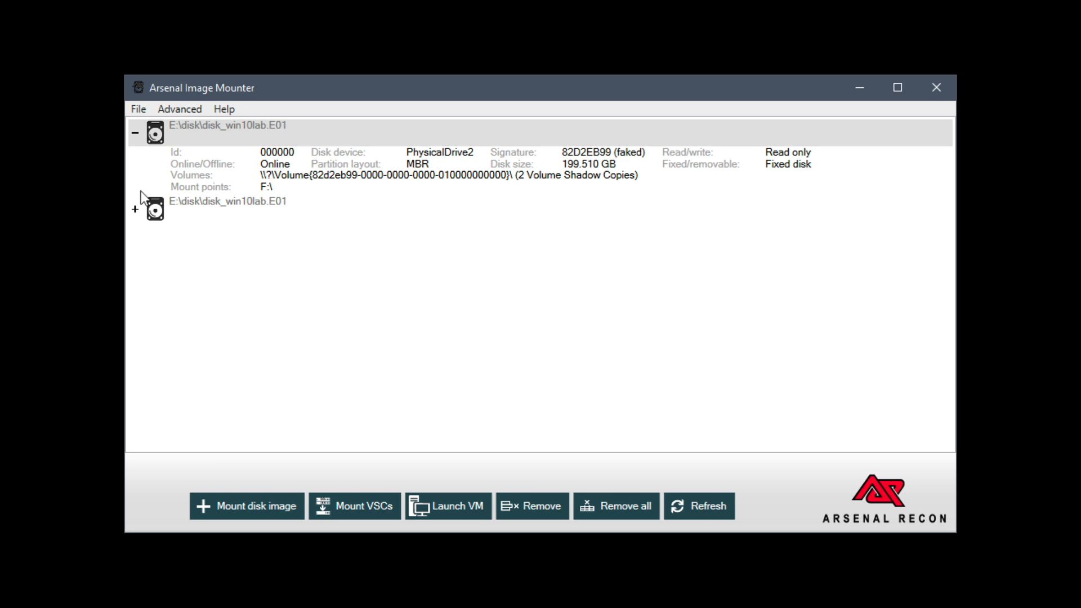
pyautogui.click(135, 209)
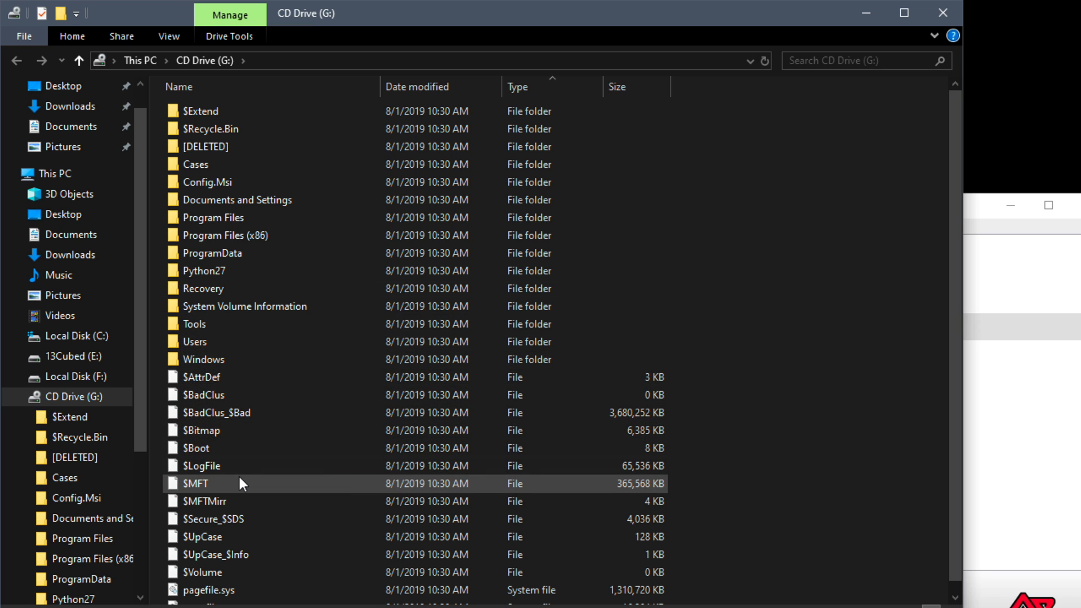
# Examine the $Extend folder and the root-level metafiles on the bypass-mounted G: volume
pyautogui.doubleClick(295, 110)
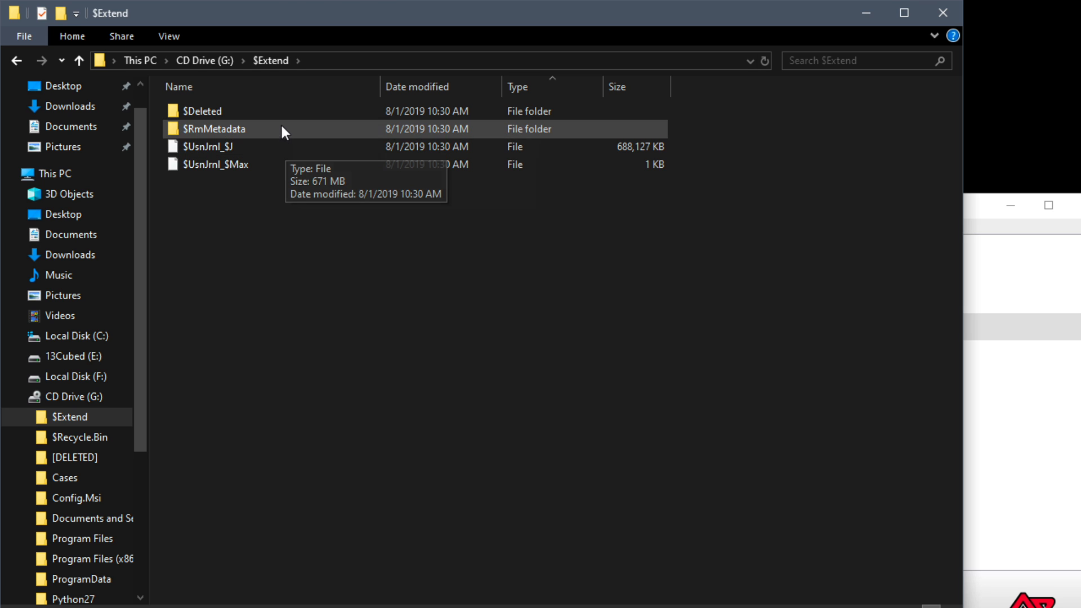
pyautogui.click(223, 61)
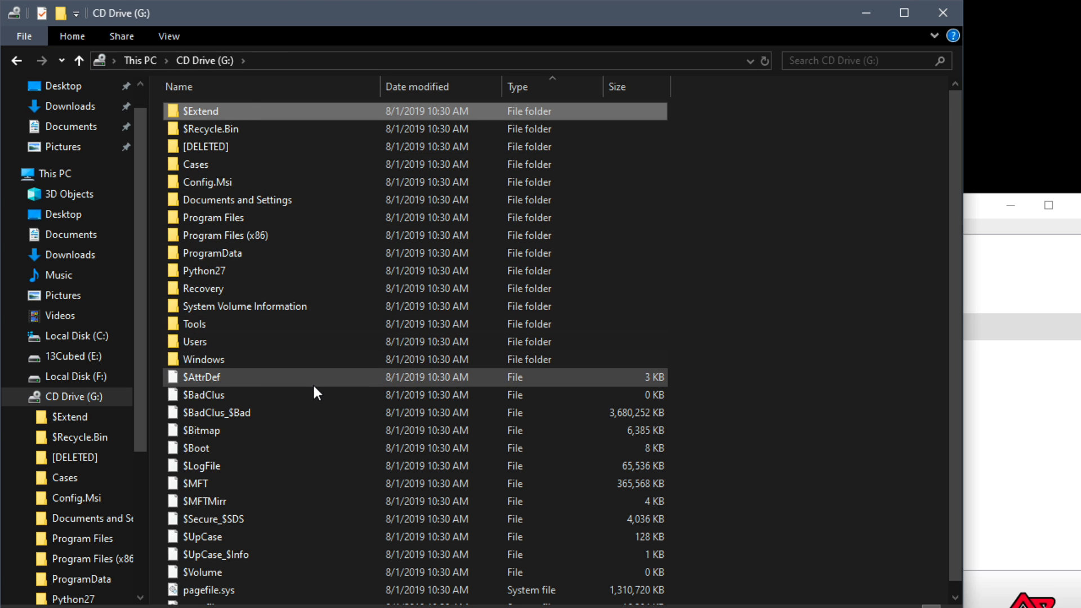
pyautogui.scroll(-1, 312, 383)
pyautogui.scroll(1, 313, 384)
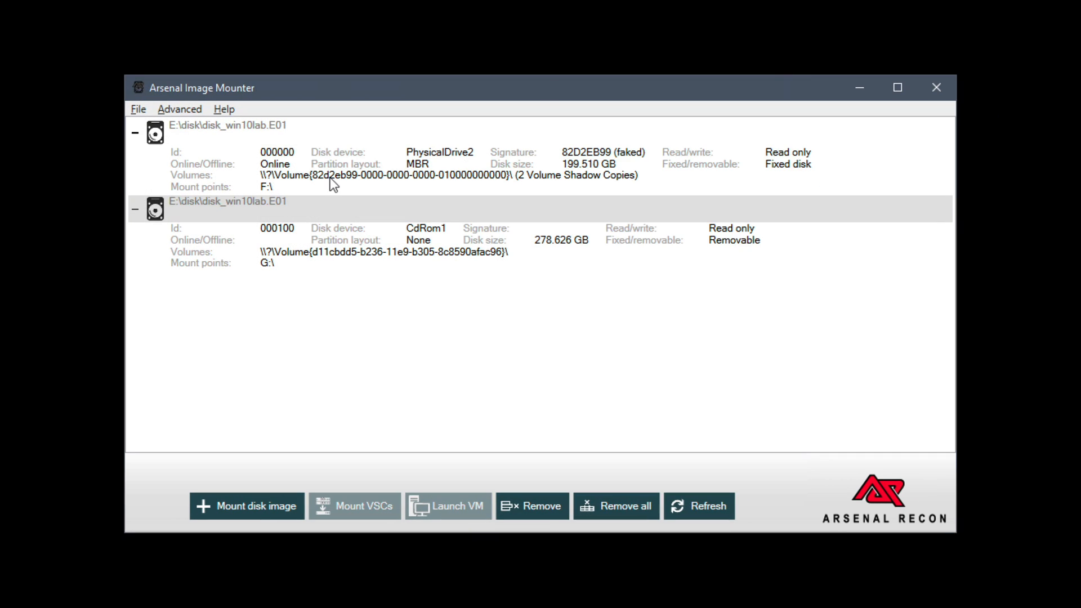
# Mount the volume shadow copies of the F: image with the standard option, linking them in a new Desktop folder named vsstest1
pyautogui.click(275, 129)
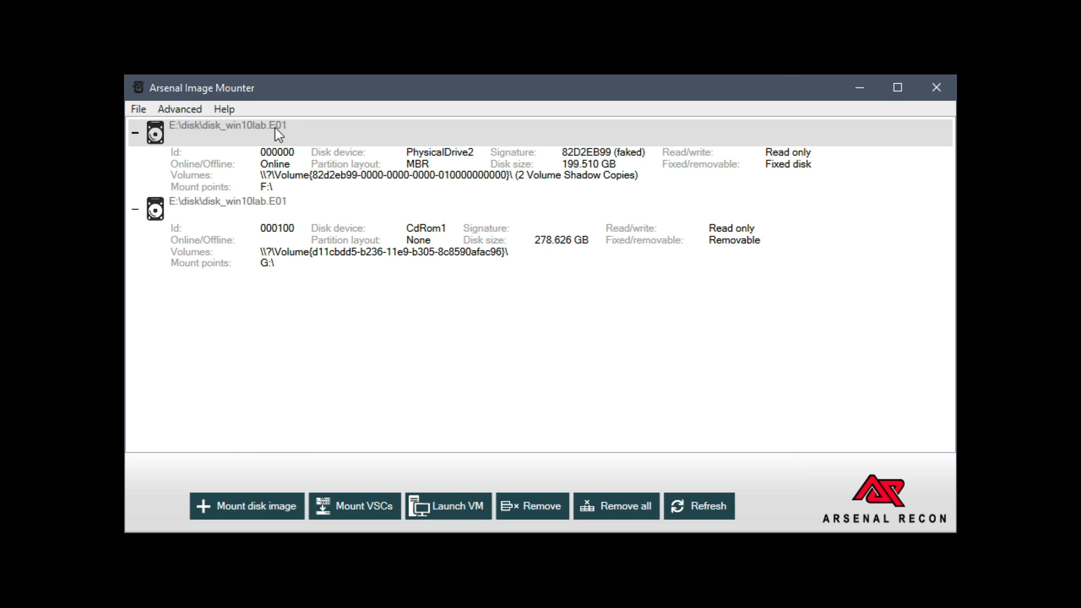
pyautogui.click(355, 513)
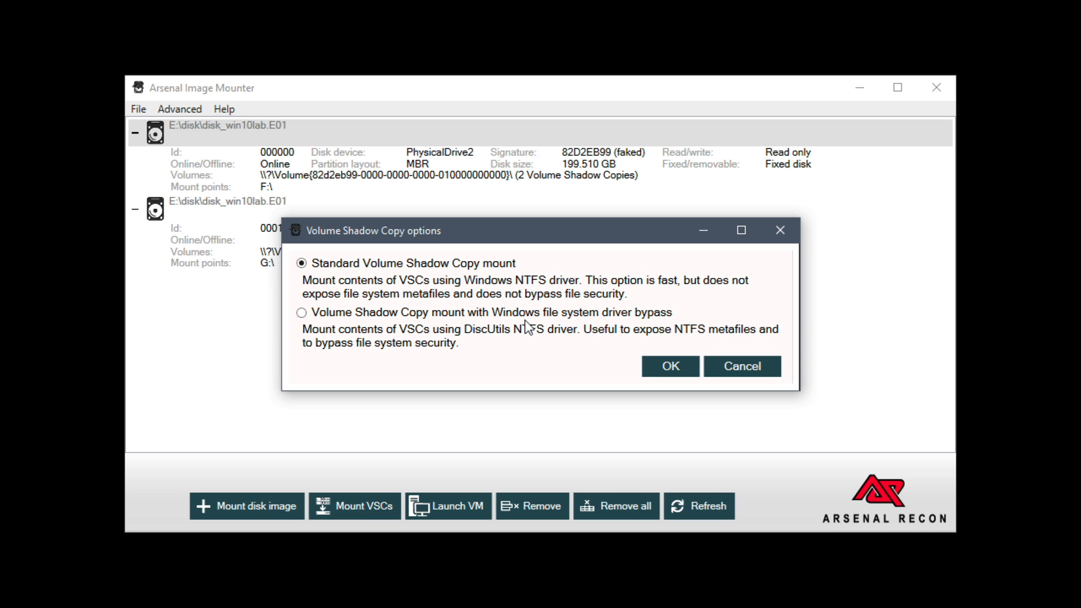
pyautogui.click(652, 371)
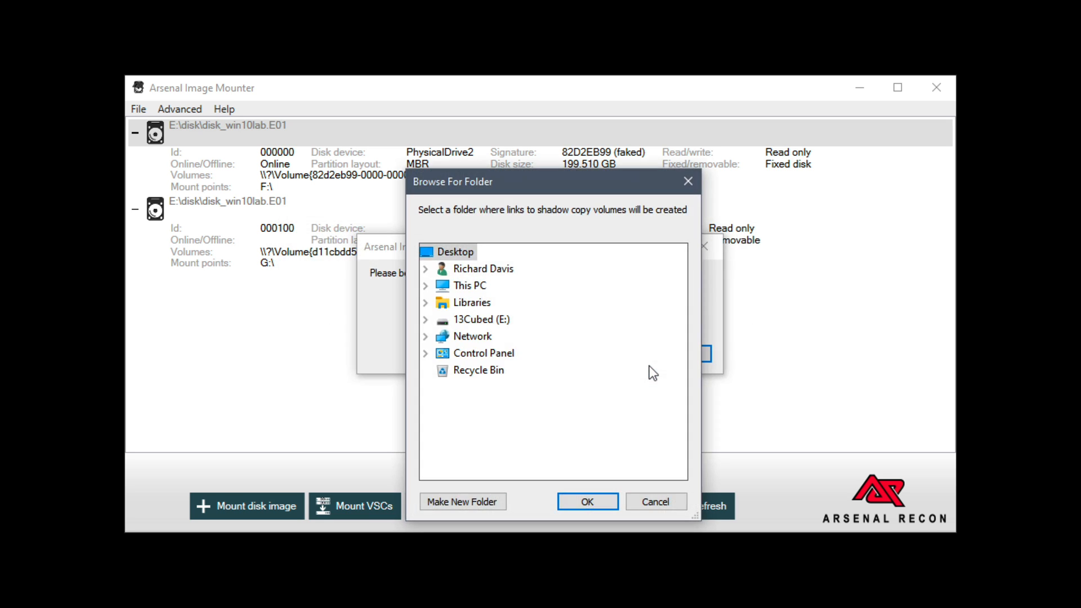
pyautogui.click(485, 499)
pyautogui.write('vsstest1')
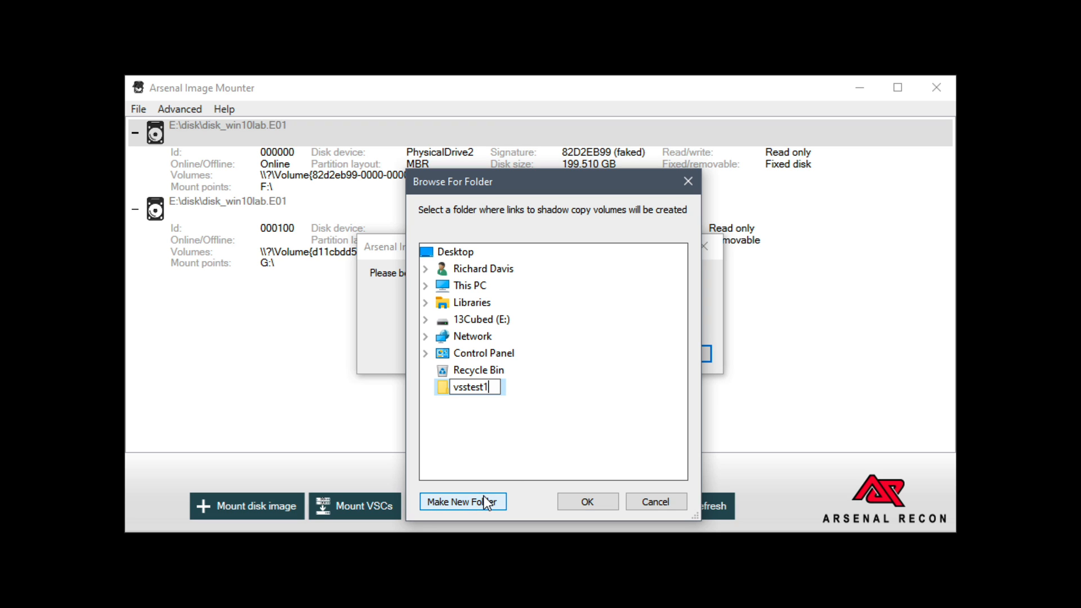
pyautogui.press('Return')
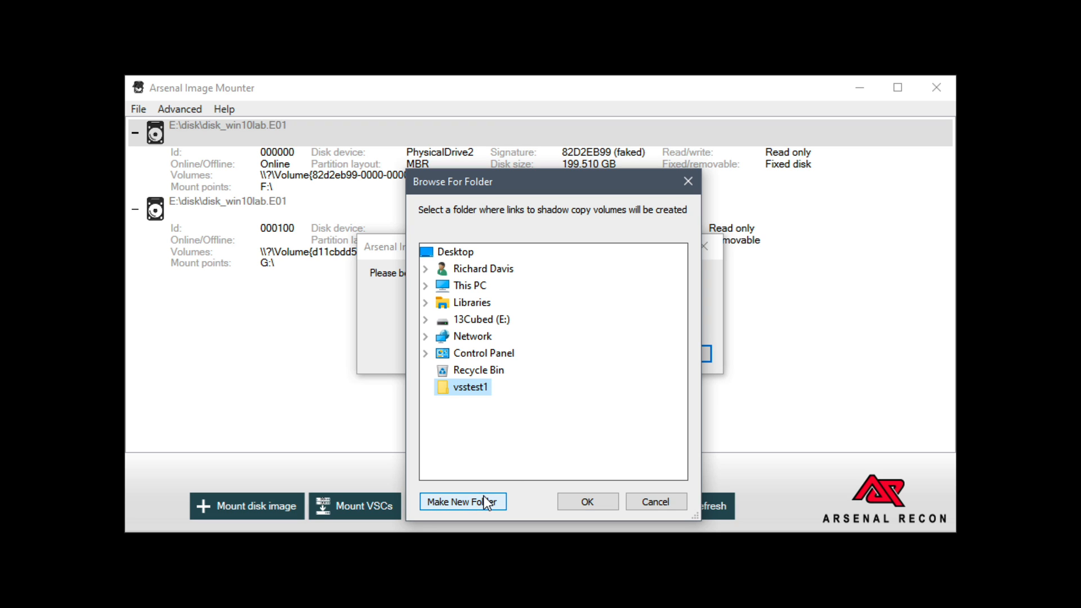
pyautogui.click(586, 502)
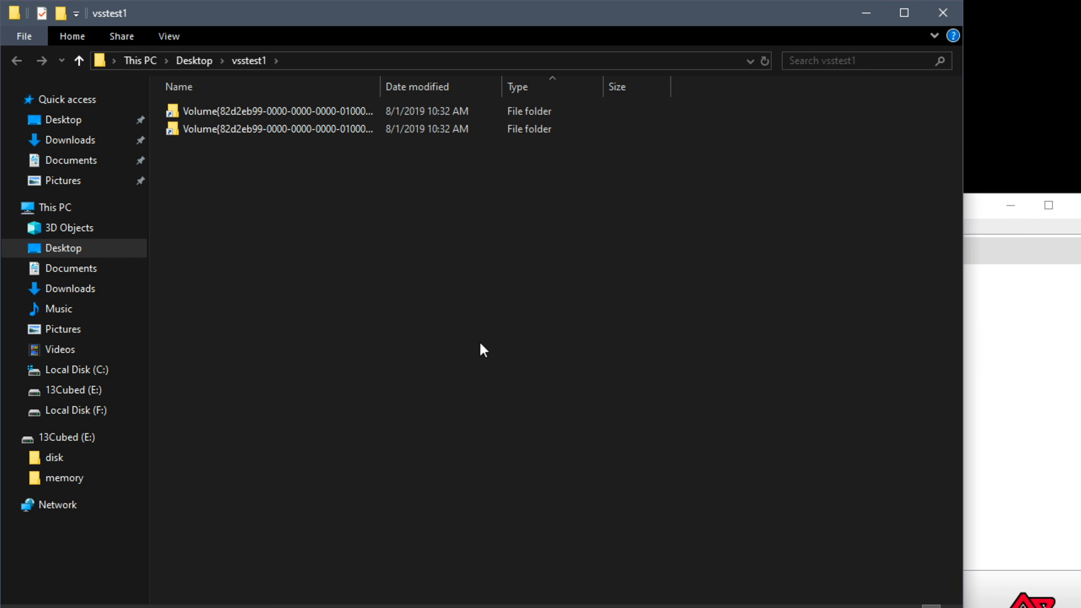
# Inspect both shadow copies in vsstest1, browse the second one's personal profile folder under Users, and close the file window
pyautogui.doubleClick(319, 116)
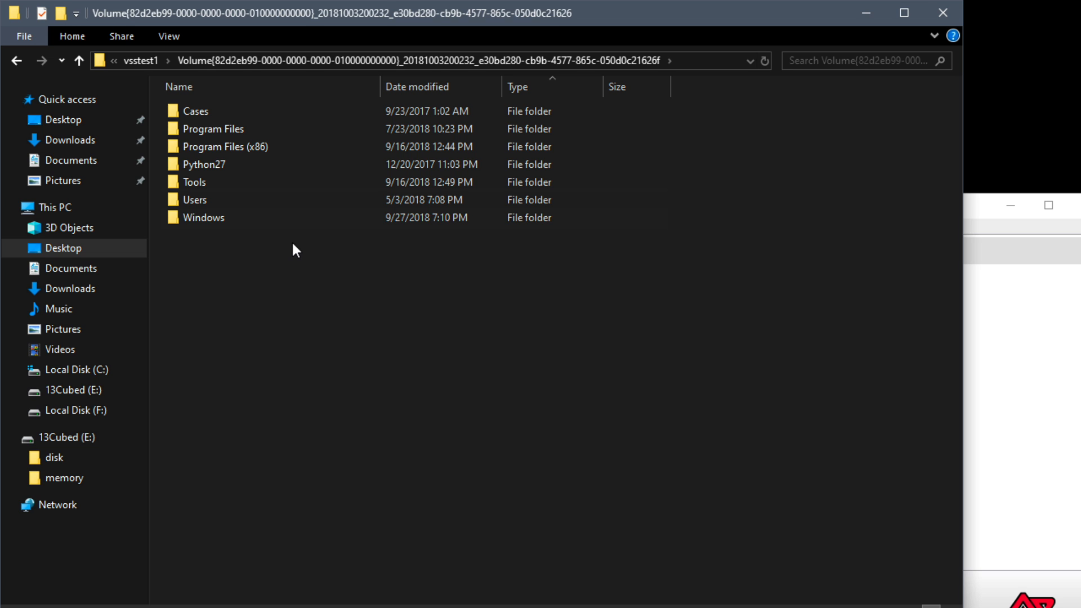
pyautogui.click(17, 61)
pyautogui.doubleClick(223, 128)
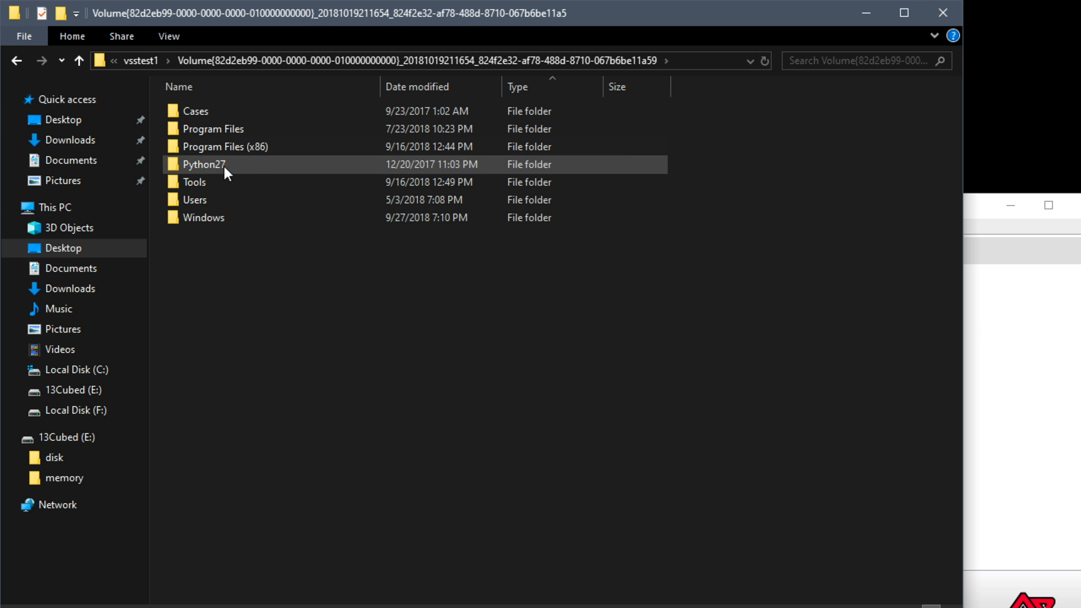
pyautogui.click(254, 200)
pyautogui.doubleClick(254, 200)
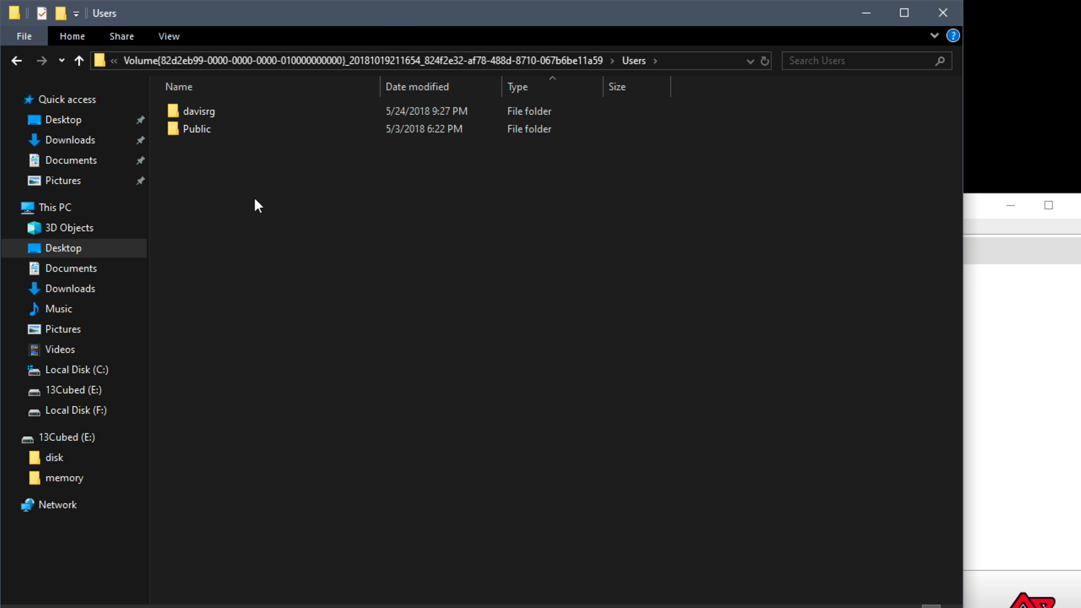
pyautogui.doubleClick(262, 112)
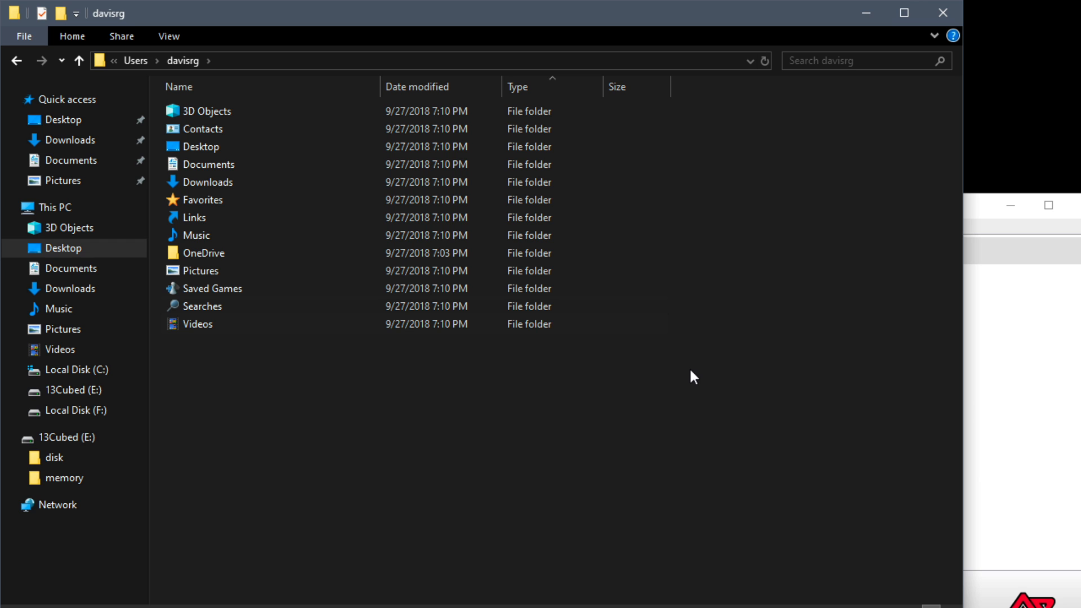
pyautogui.click(943, 21)
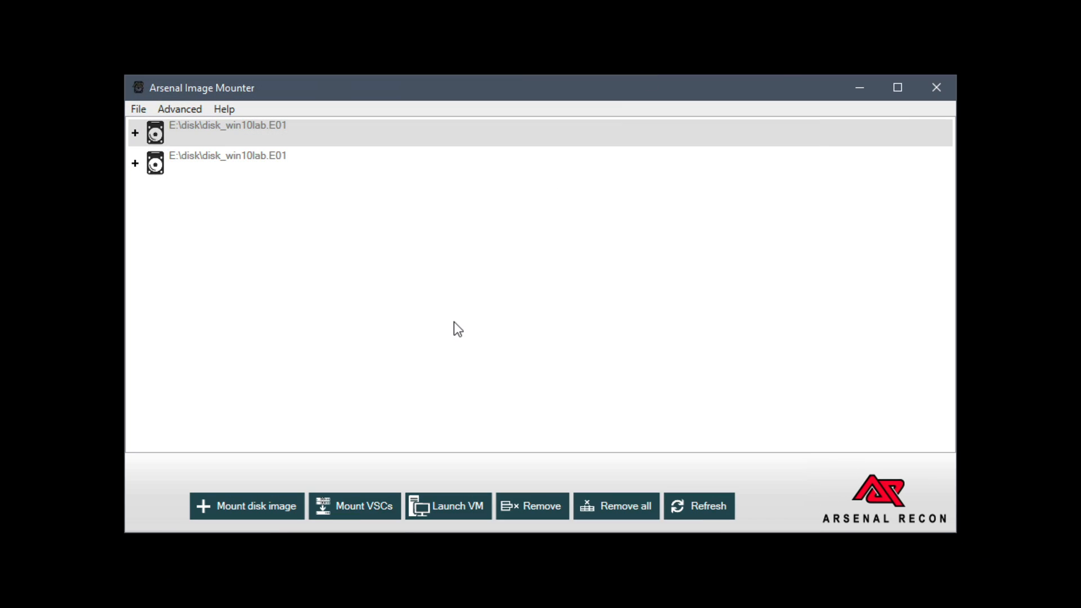
# Mount the same image's volume shadow copies with Windows file system driver bypass, linking them in a new Desktop folder named vsstest2
pyautogui.click(360, 513)
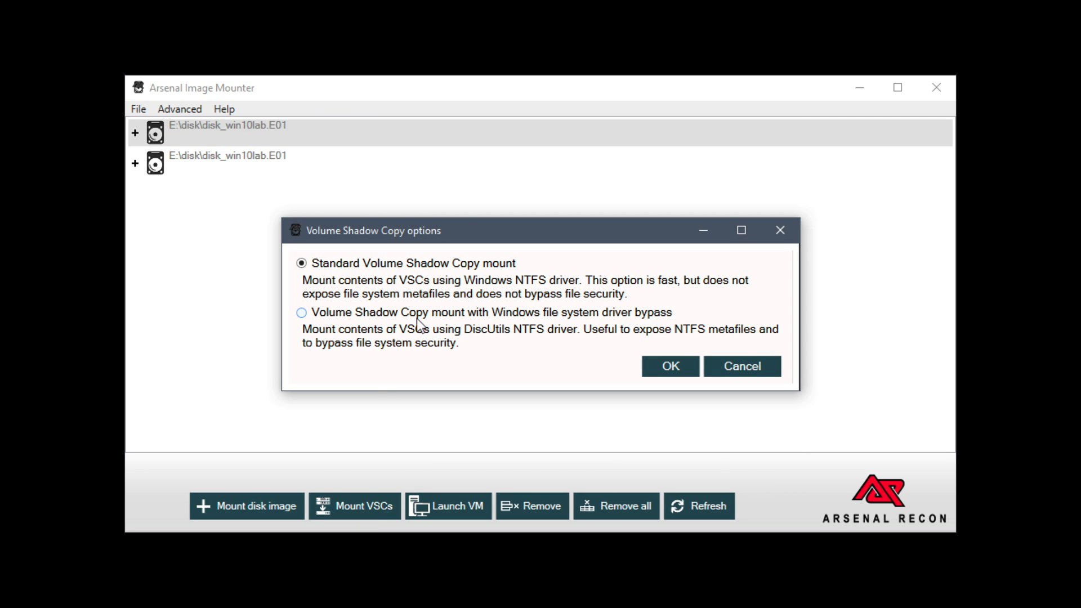
pyautogui.click(308, 316)
pyautogui.click(658, 367)
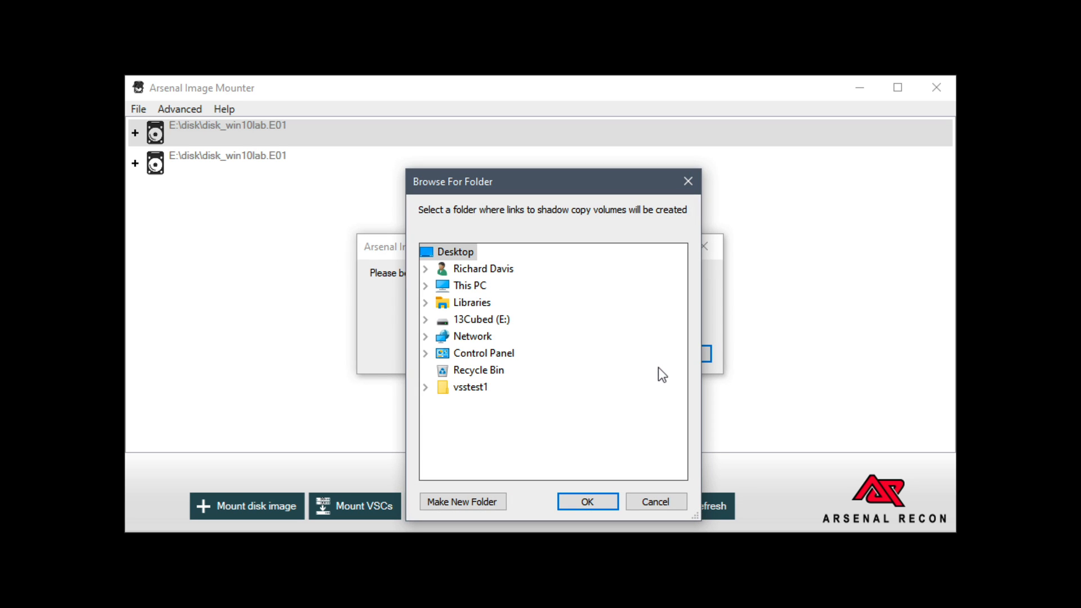
pyautogui.click(474, 501)
pyautogui.write('vsstest2')
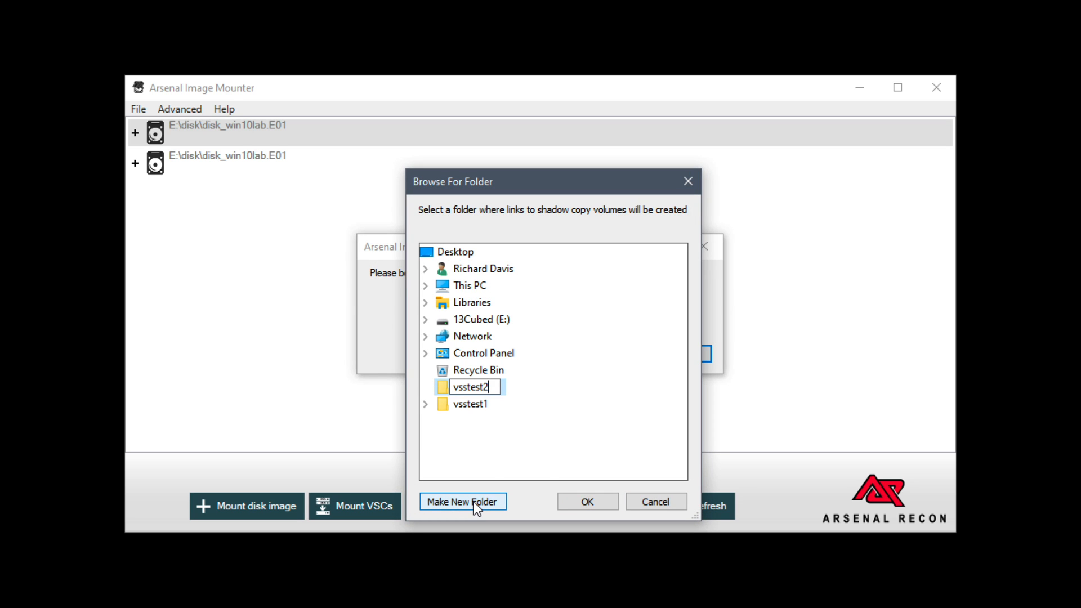
pyautogui.click(577, 501)
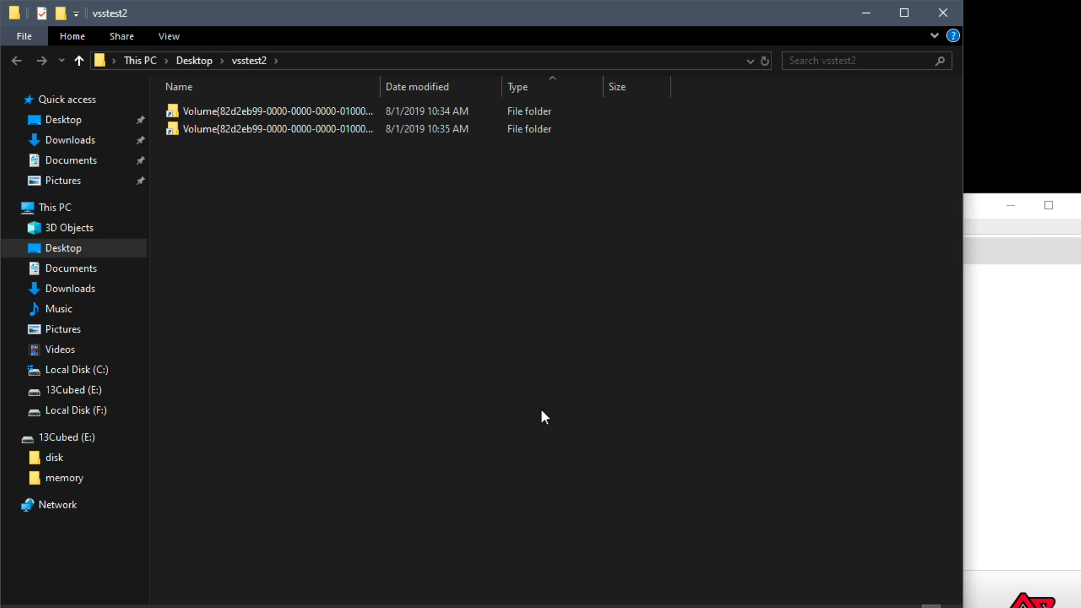
# Inspect the root contents of both shadow copies in vsstest2 and close the file window
pyautogui.doubleClick(354, 111)
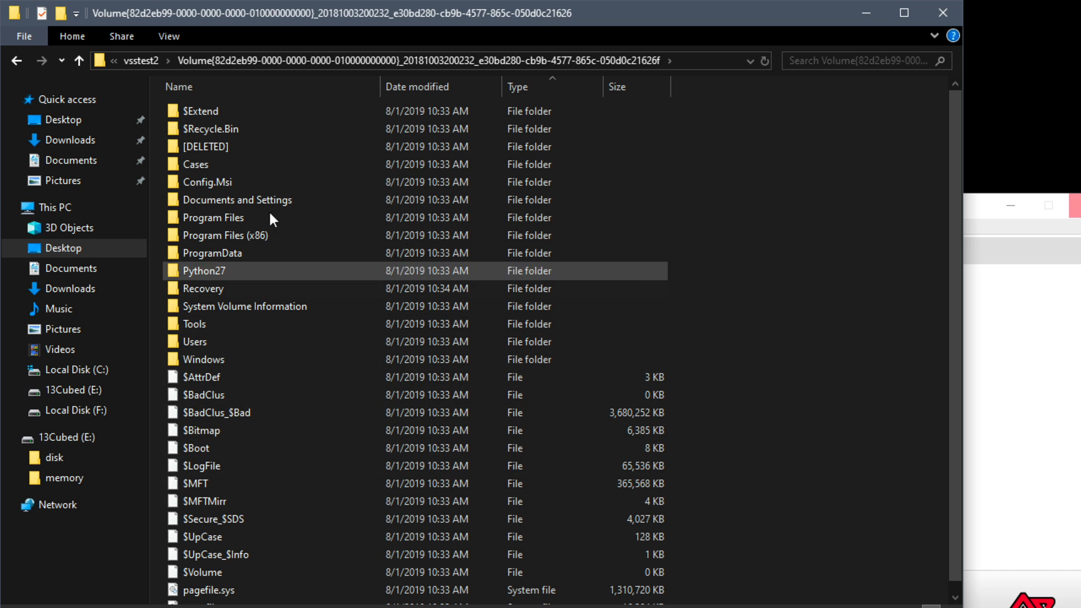
pyautogui.click(139, 60)
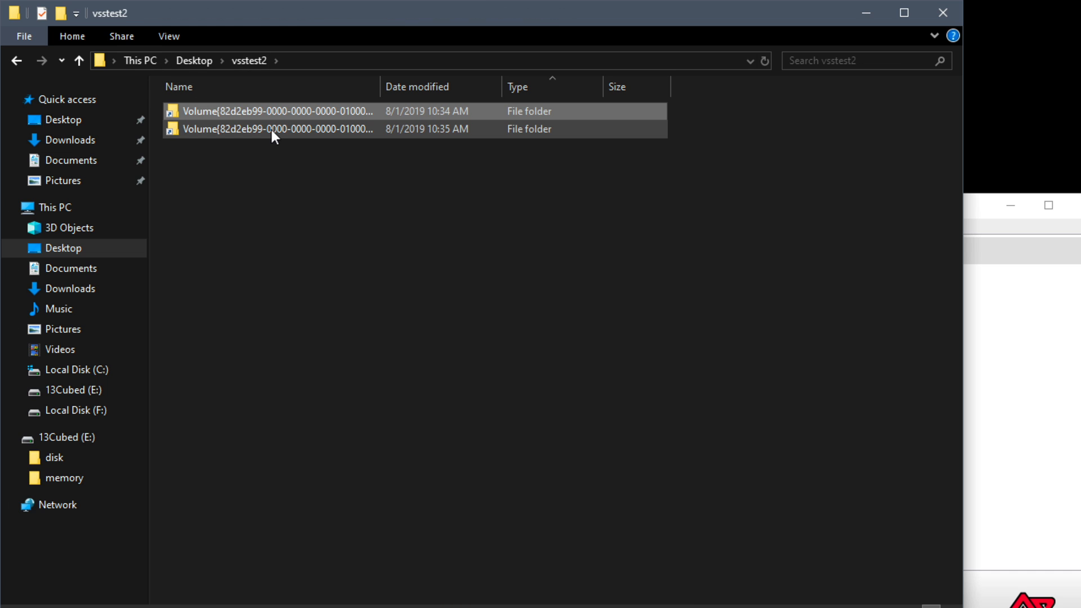
pyautogui.doubleClick(271, 129)
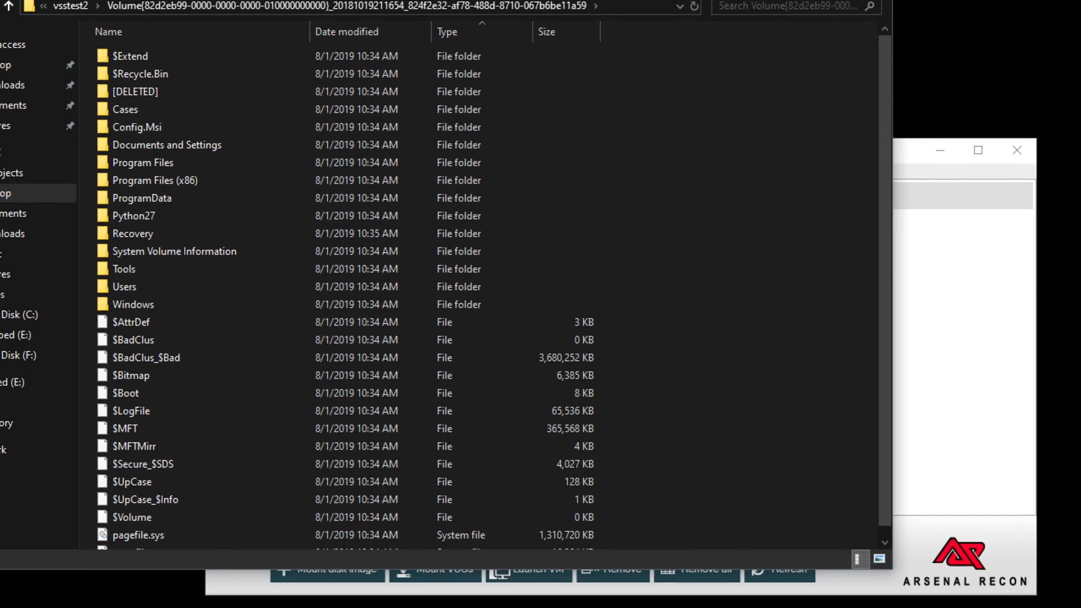
pyautogui.click(952, 22)
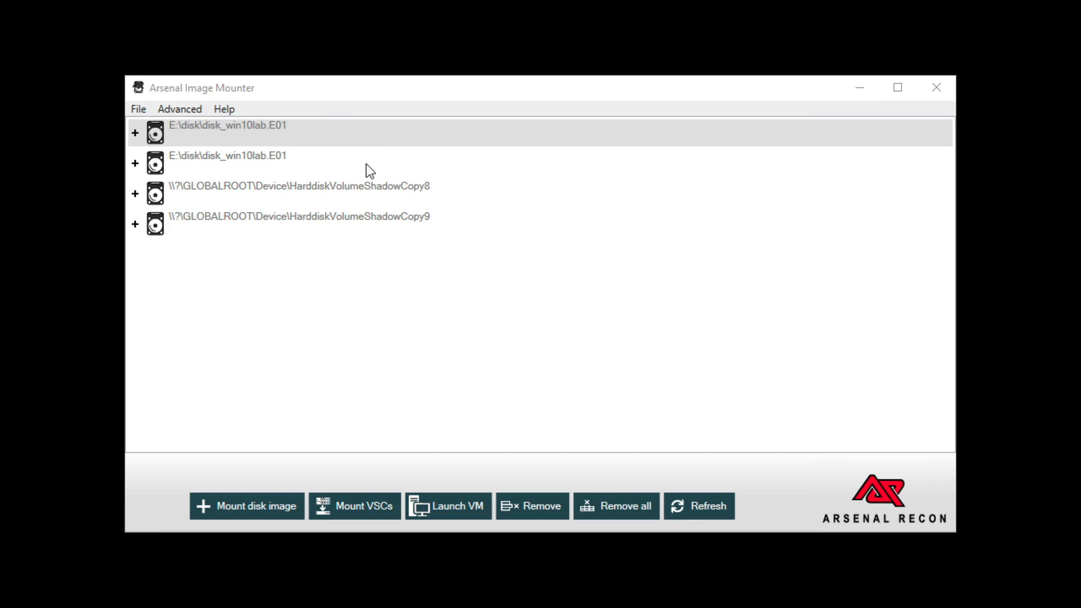
# Expand the mount details of the first disk_win10lab.E01 entry
pyautogui.click(318, 137)
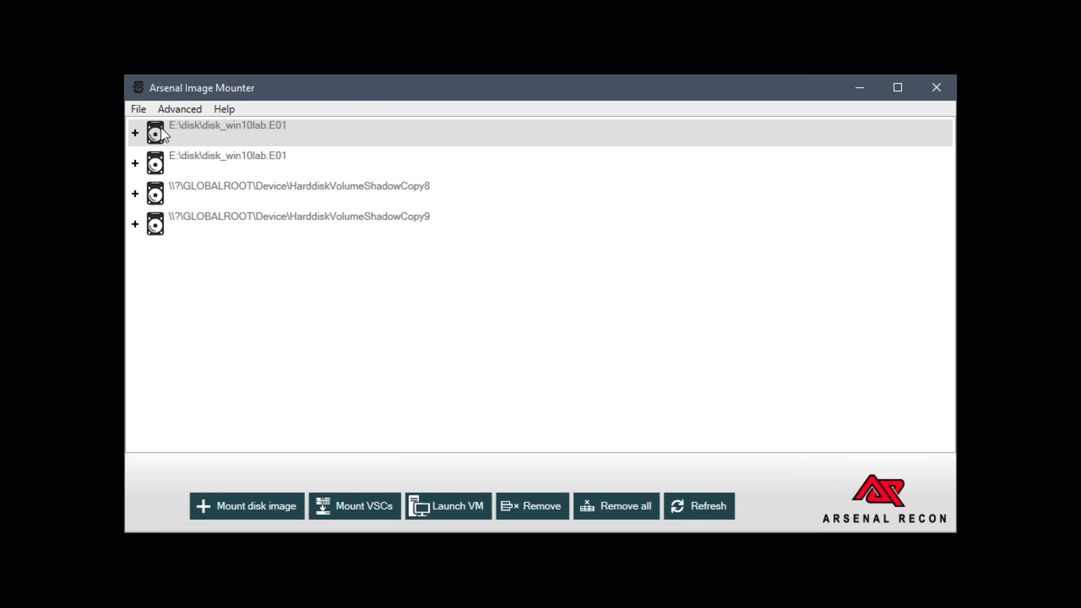
pyautogui.click(136, 133)
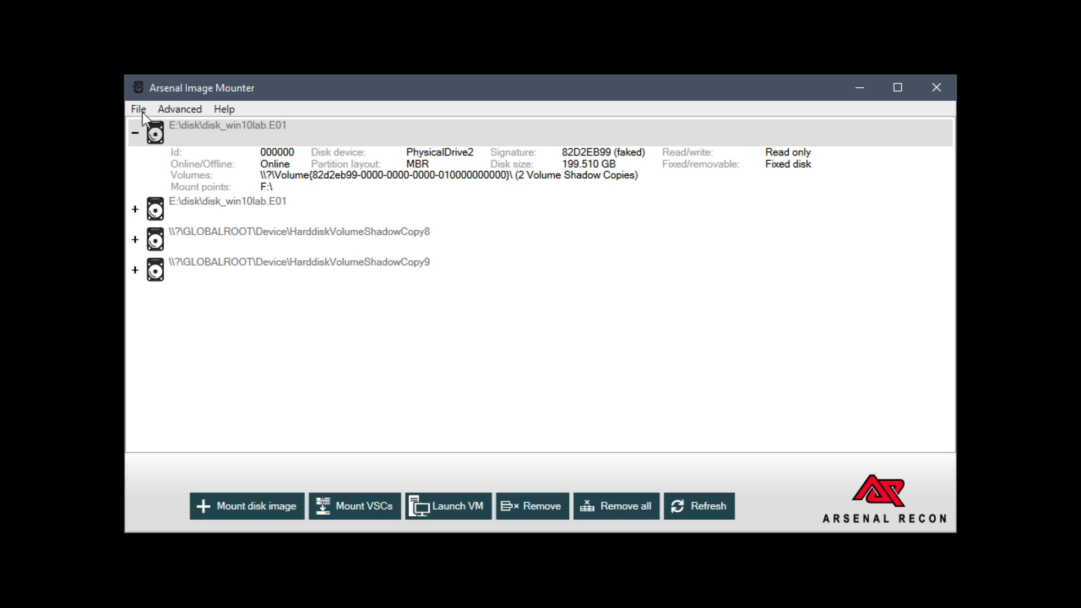
# Try to save the first mounted disk_win10lab.E01 as a raw disk image named test, agreeing to take the disk offline
pyautogui.click(138, 109)
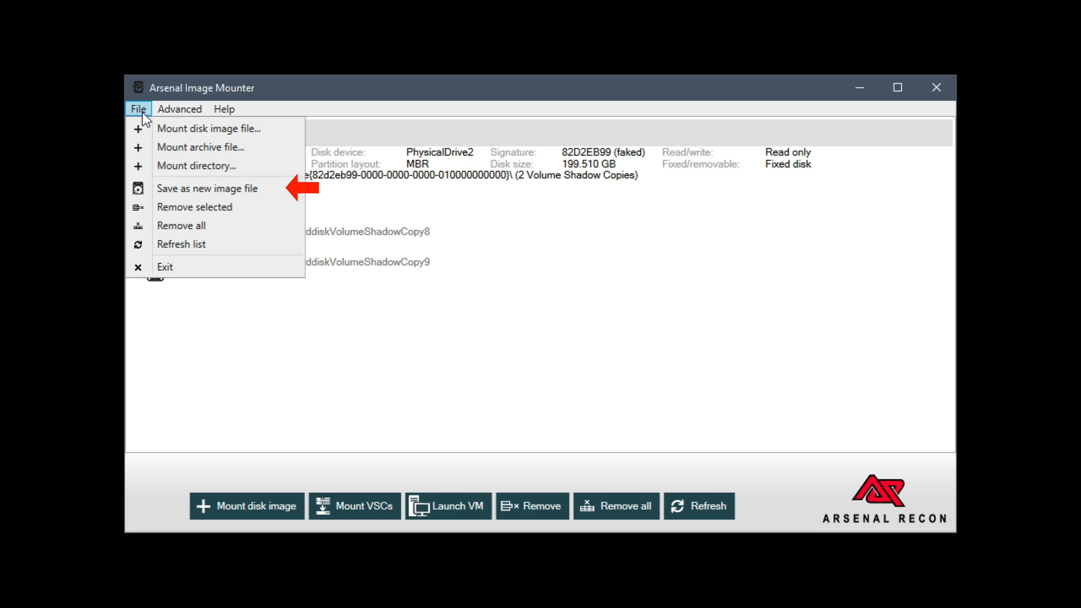
pyautogui.click(275, 195)
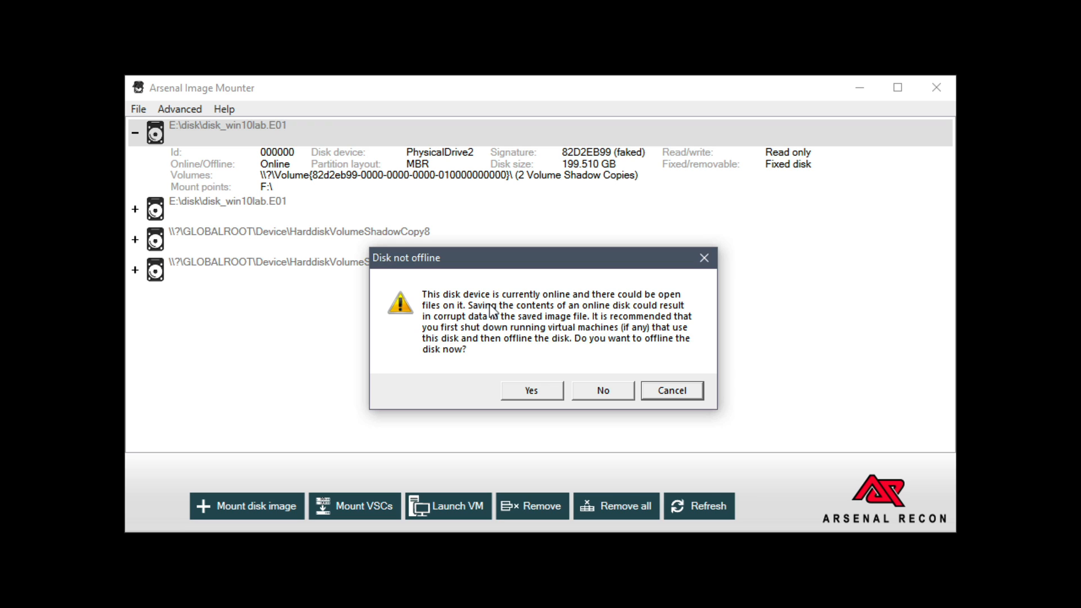
pyautogui.click(517, 394)
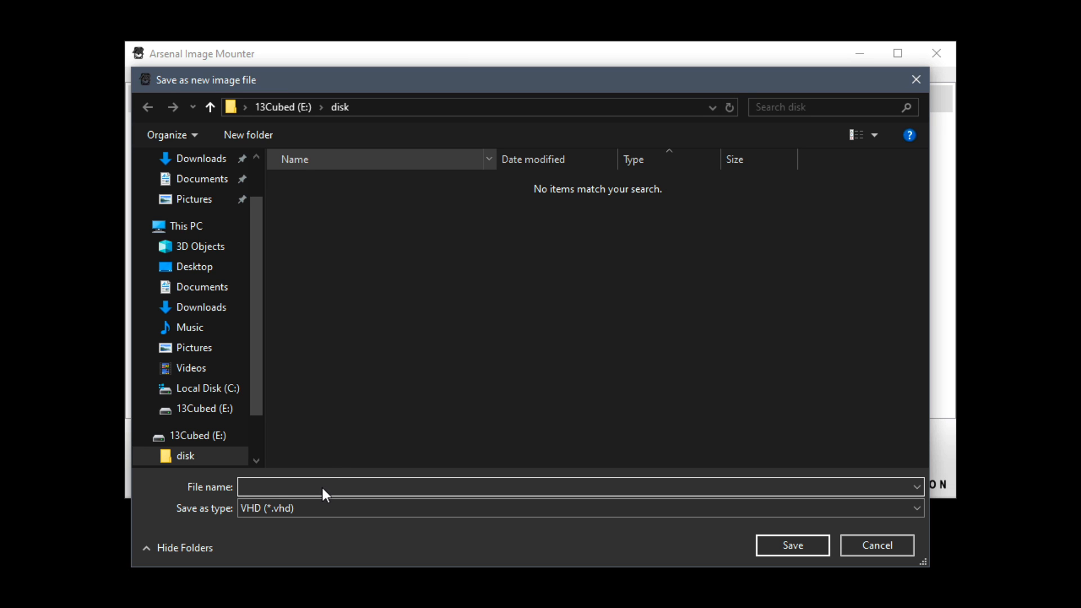
pyautogui.write('test')
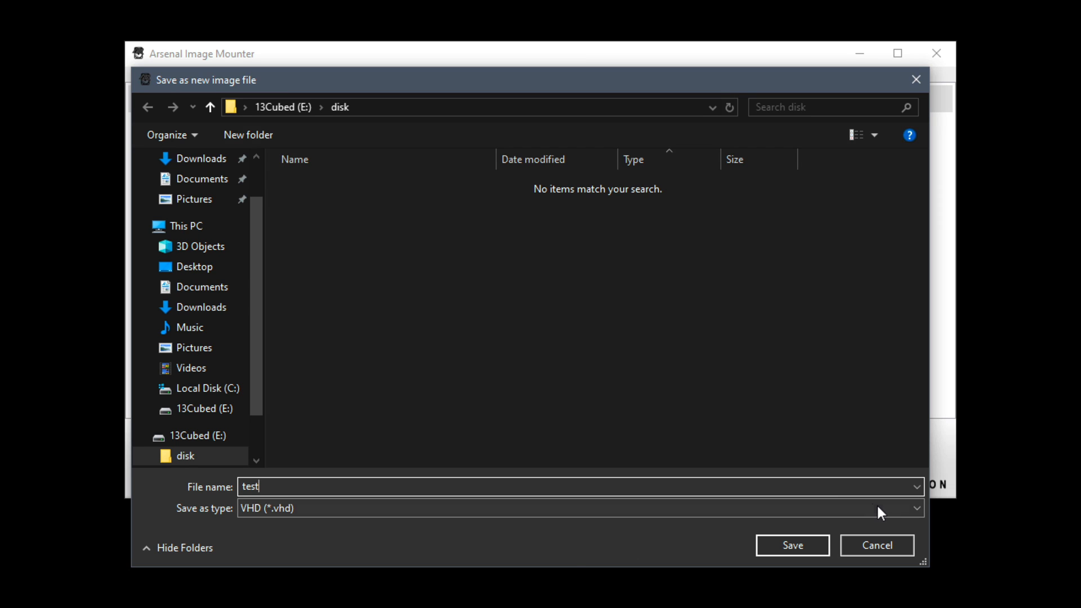
pyautogui.click(910, 508)
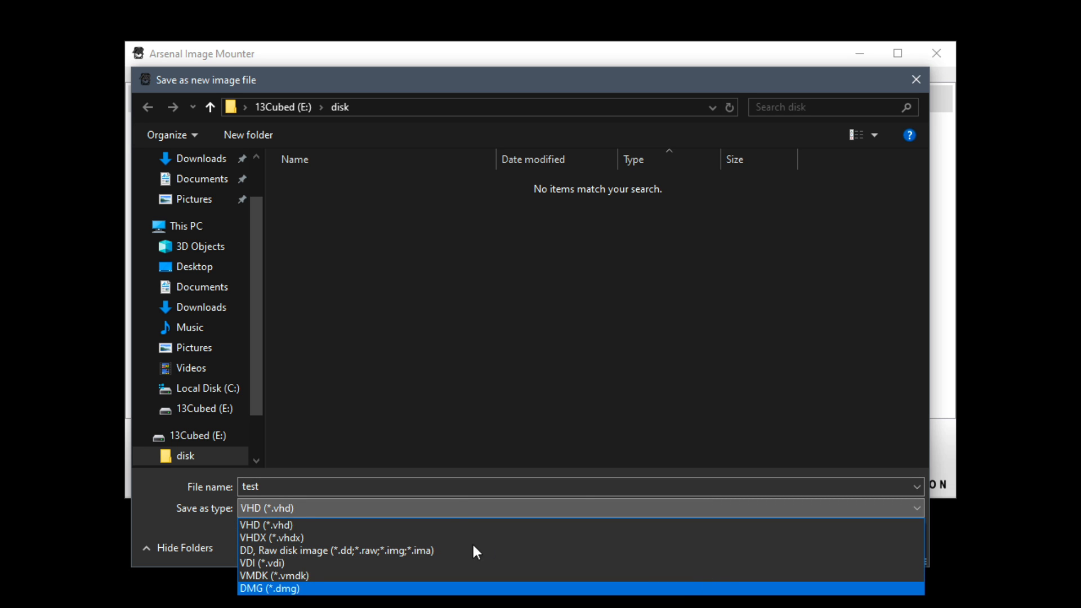
pyautogui.click(432, 549)
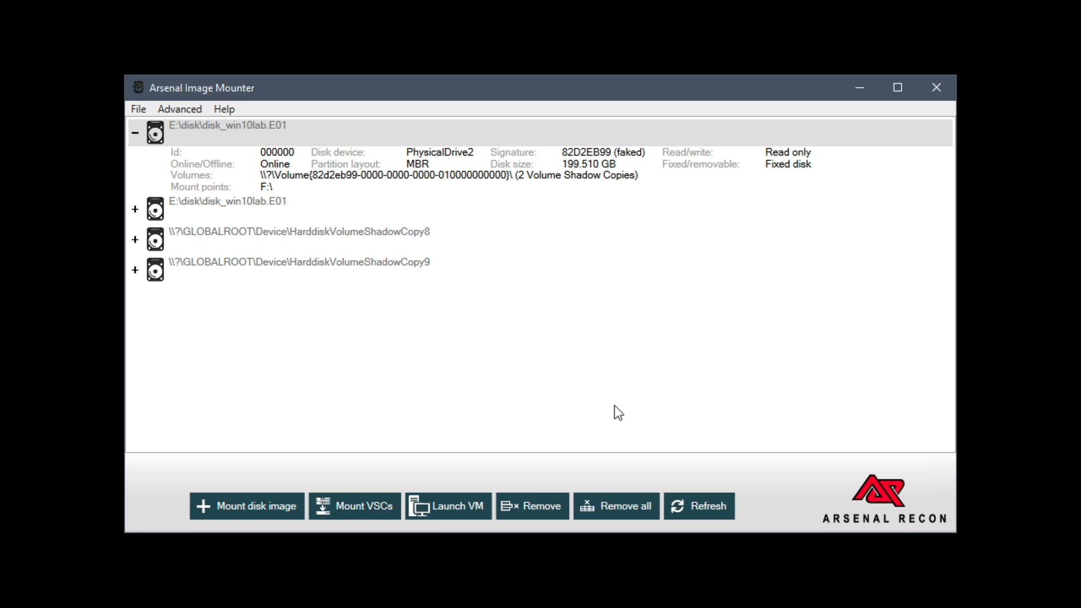
pyautogui.click(167, 109)
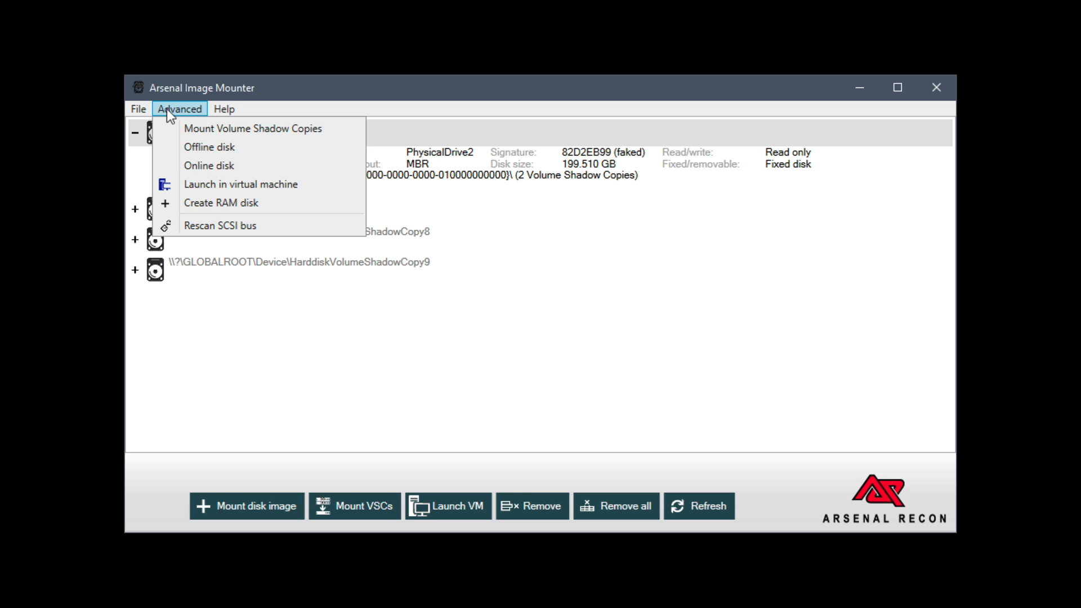
pyautogui.click(336, 331)
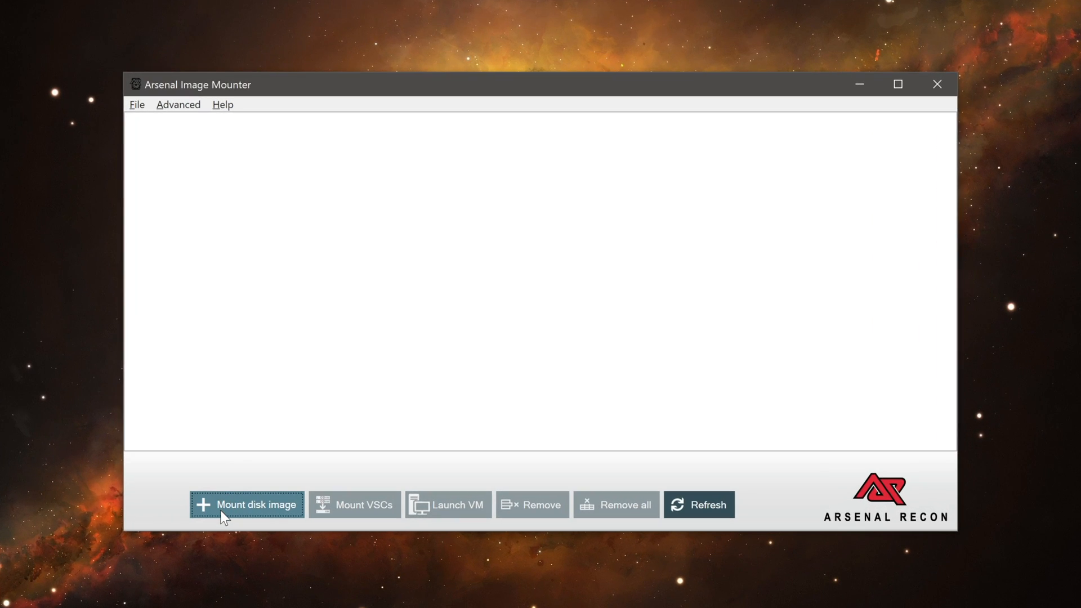
# Mount disk_win10lab.E01 as a write temporary disk device with a sector size of 512 and expand its mount details
pyautogui.click(221, 510)
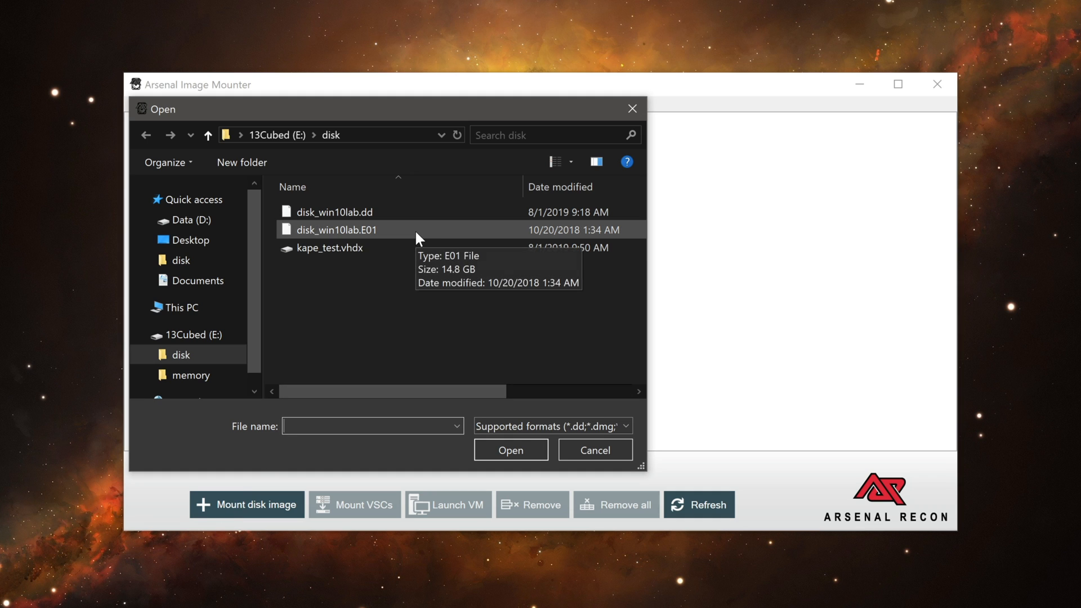
pyautogui.doubleClick(414, 228)
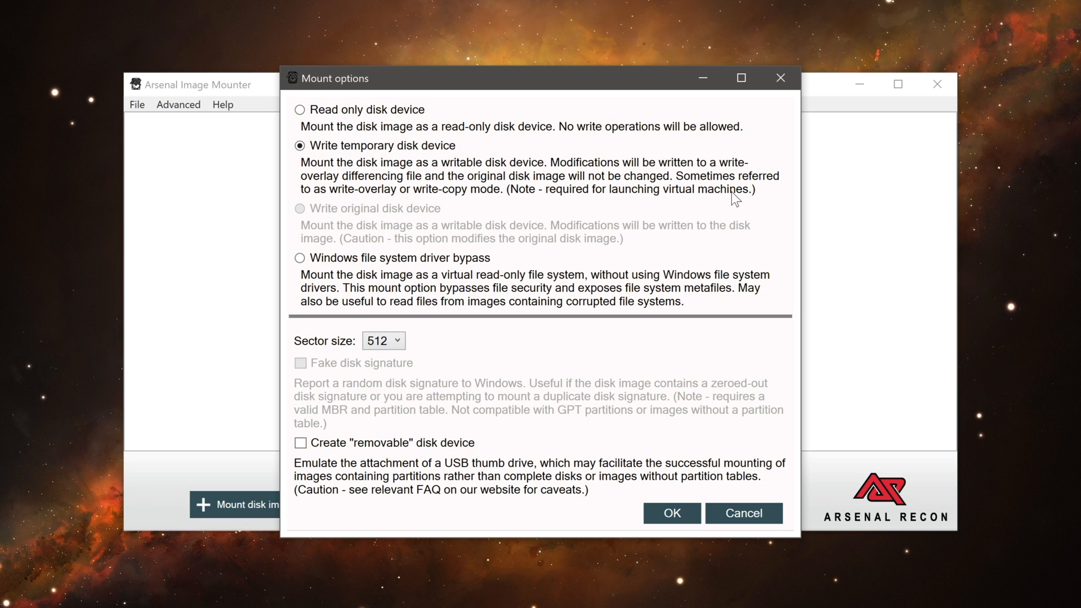
pyautogui.click(657, 516)
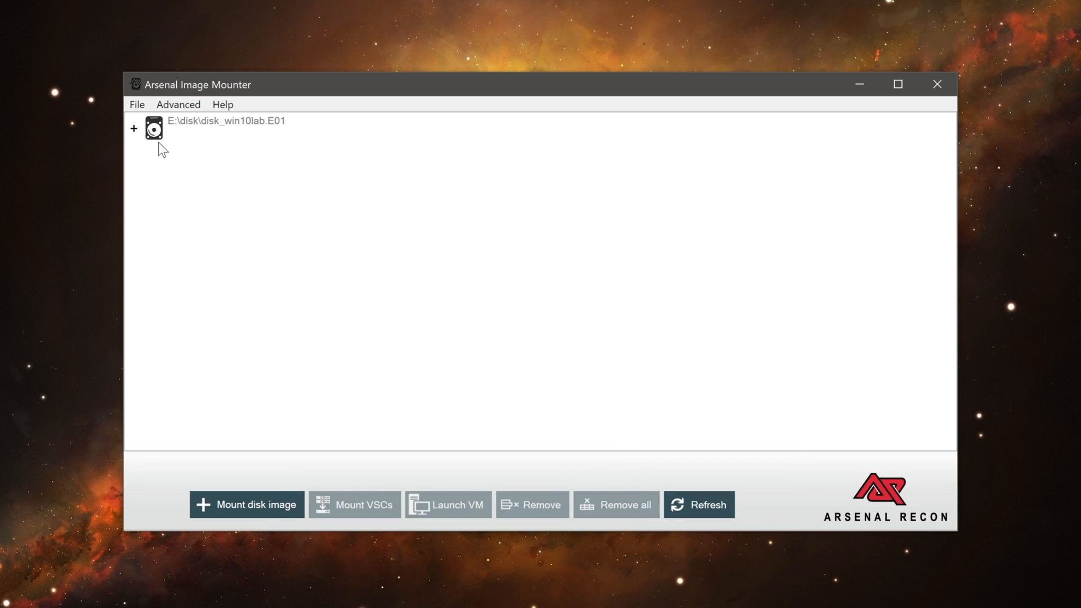
pyautogui.click(143, 136)
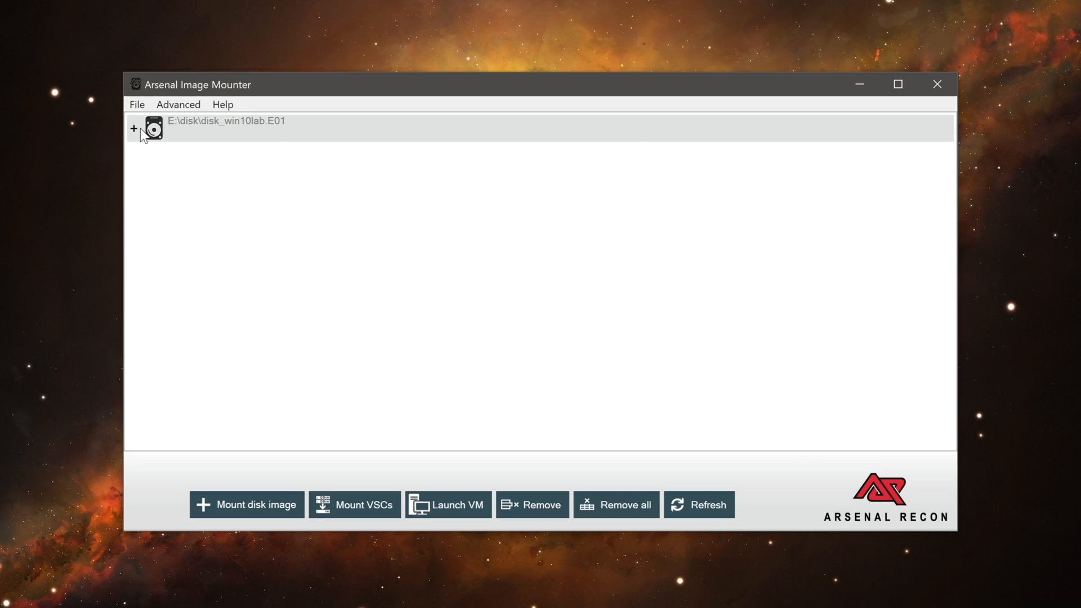
pyautogui.doubleClick(142, 133)
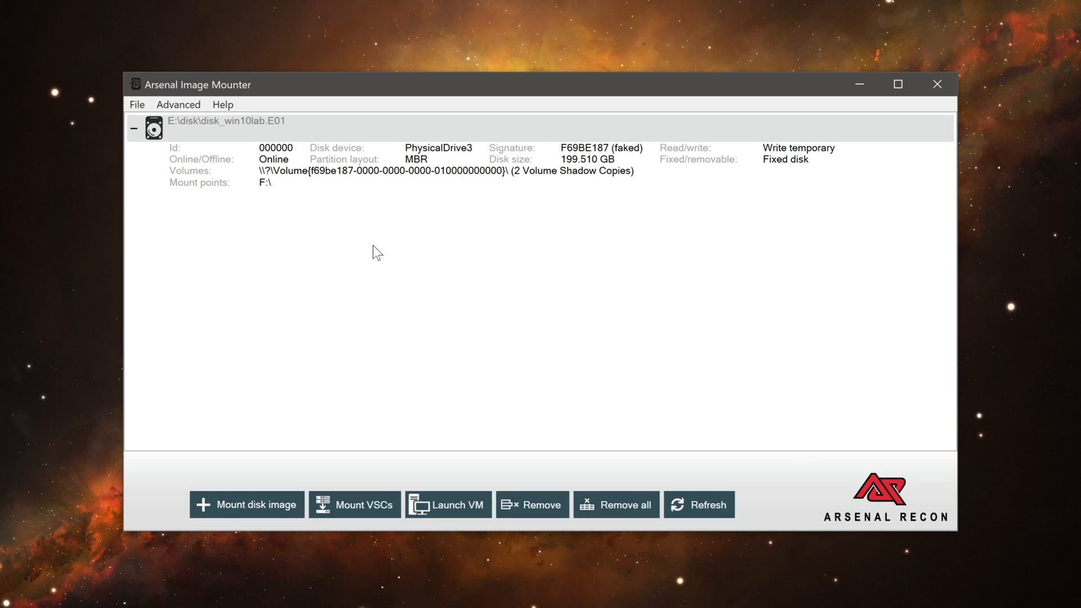
# Launch the mounted image as a virtual machine with boot loader injection, boot parameter modification and the disk offline, and start it
pyautogui.click(444, 509)
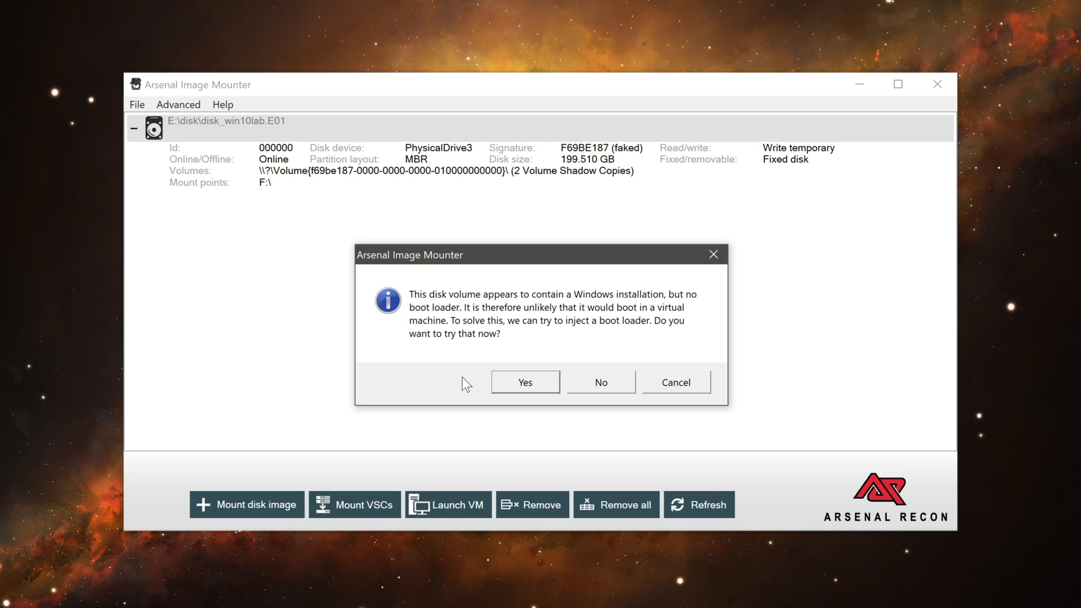
pyautogui.click(505, 380)
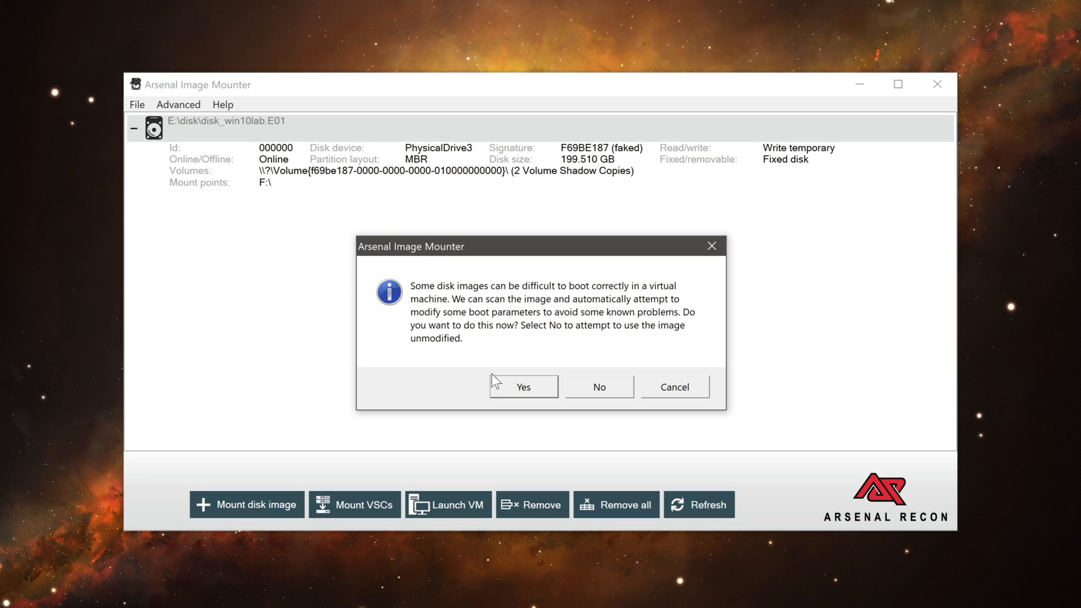
pyautogui.click(511, 383)
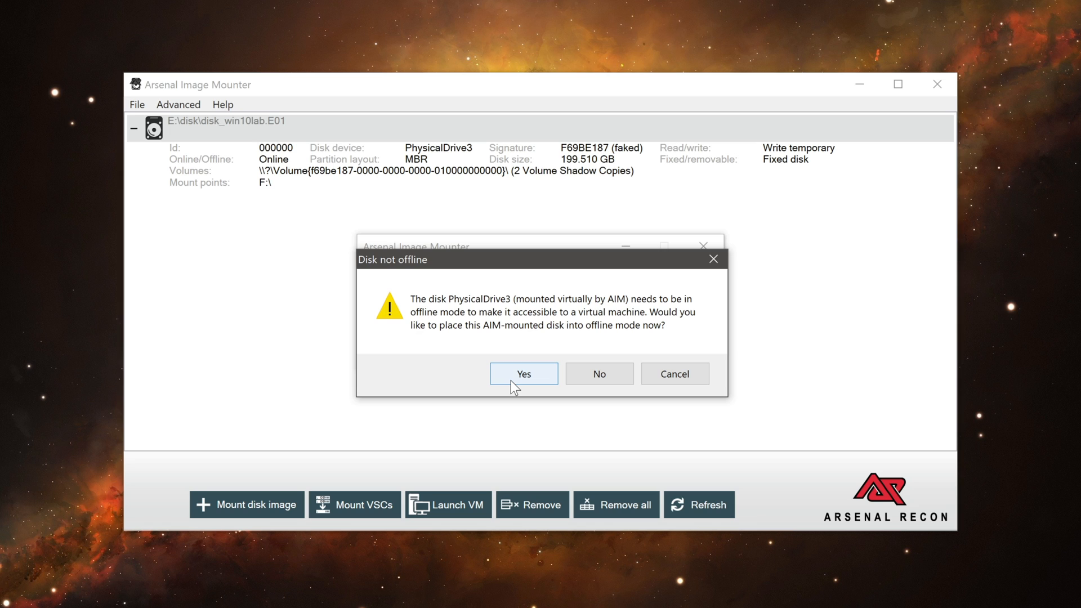
pyautogui.click(512, 375)
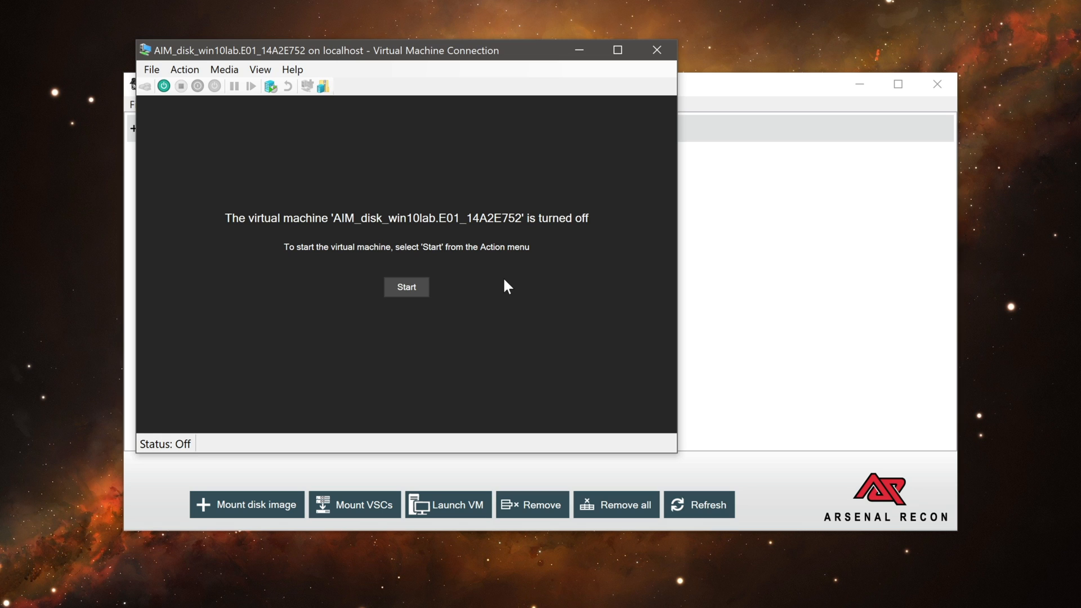
pyautogui.click(422, 292)
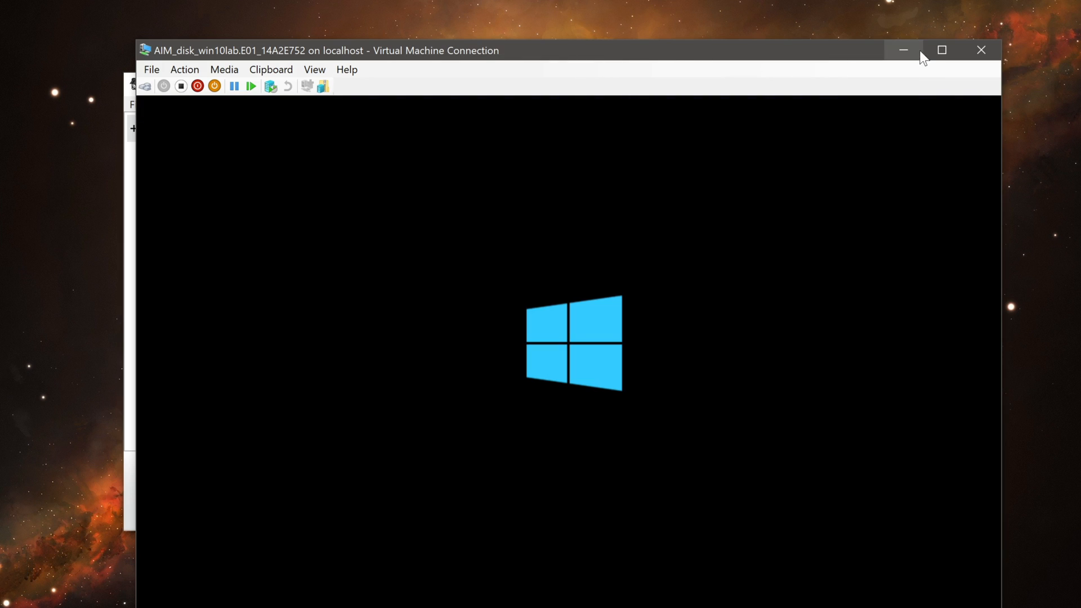
# Connect to the running virtual machine with a display size of 1920 by 1080 pixels and maximize its window
pyautogui.click(941, 50)
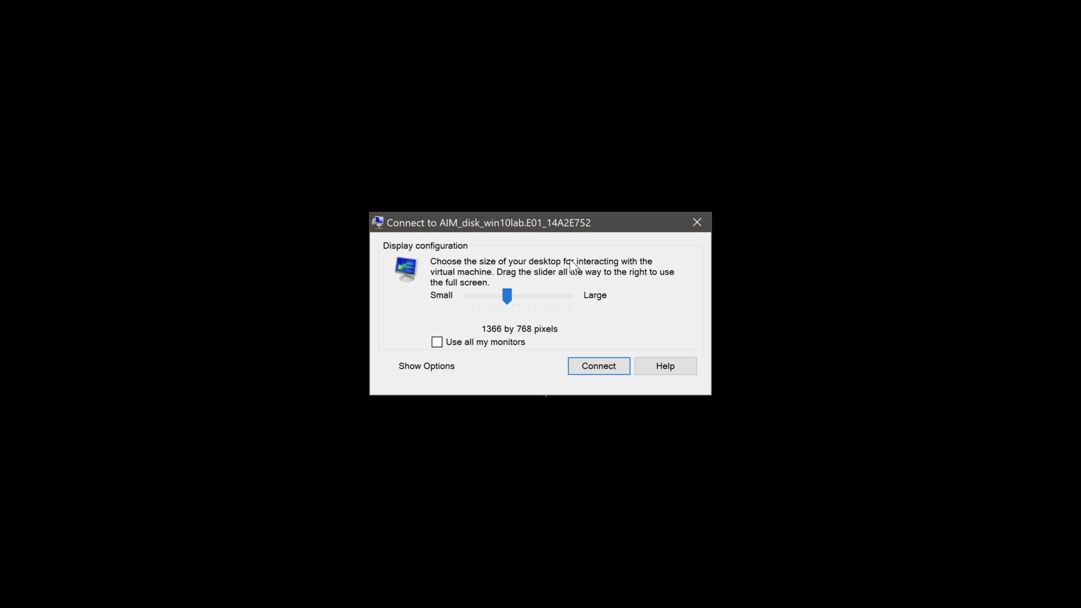
pyautogui.moveTo(509, 293); pyautogui.dragTo(537, 287)
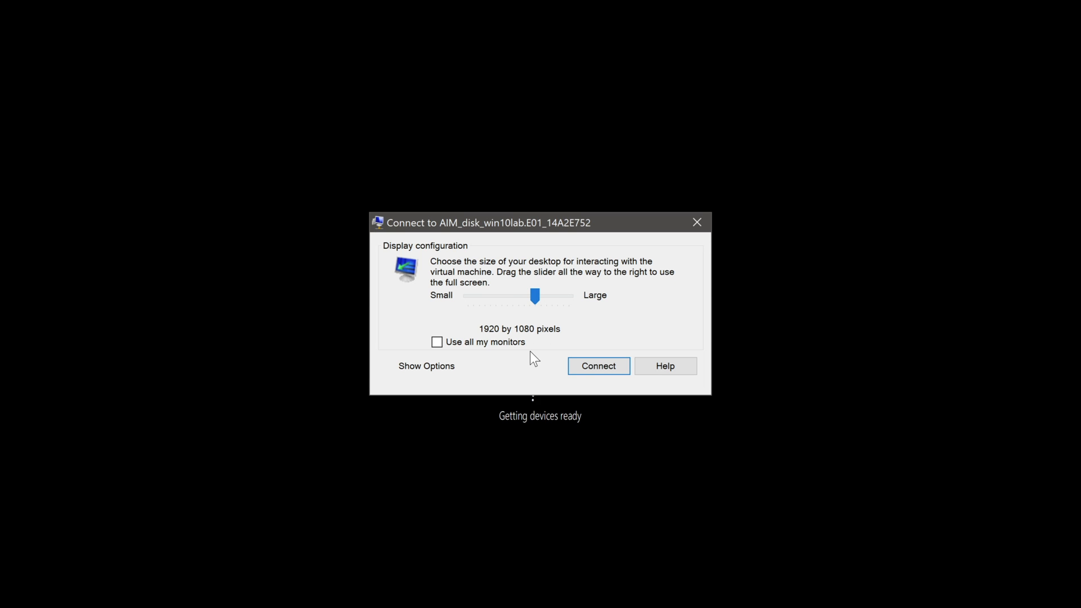
pyautogui.click(572, 363)
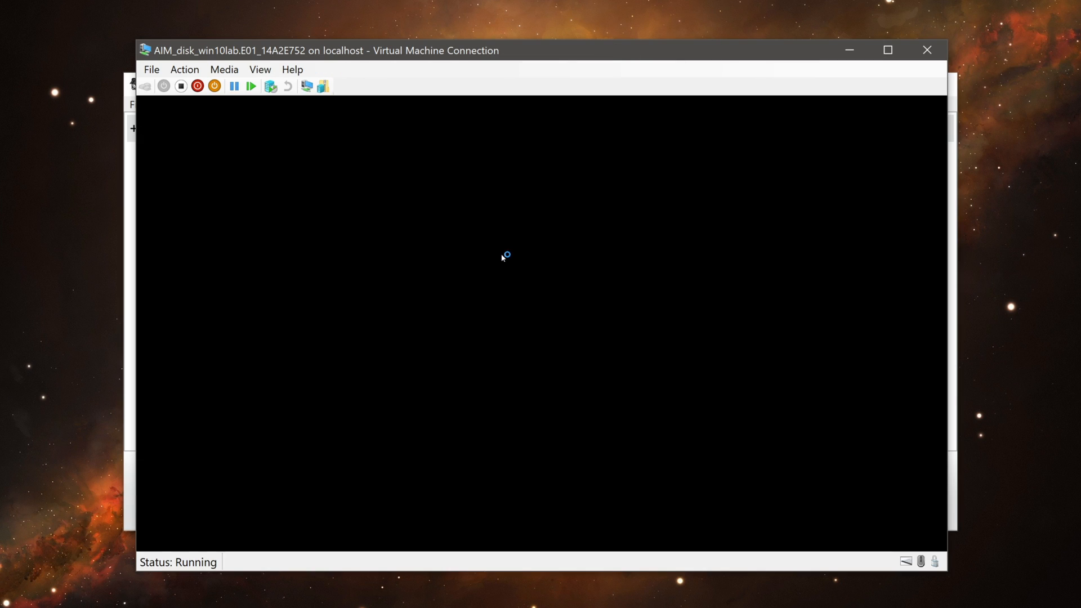
pyautogui.click(888, 51)
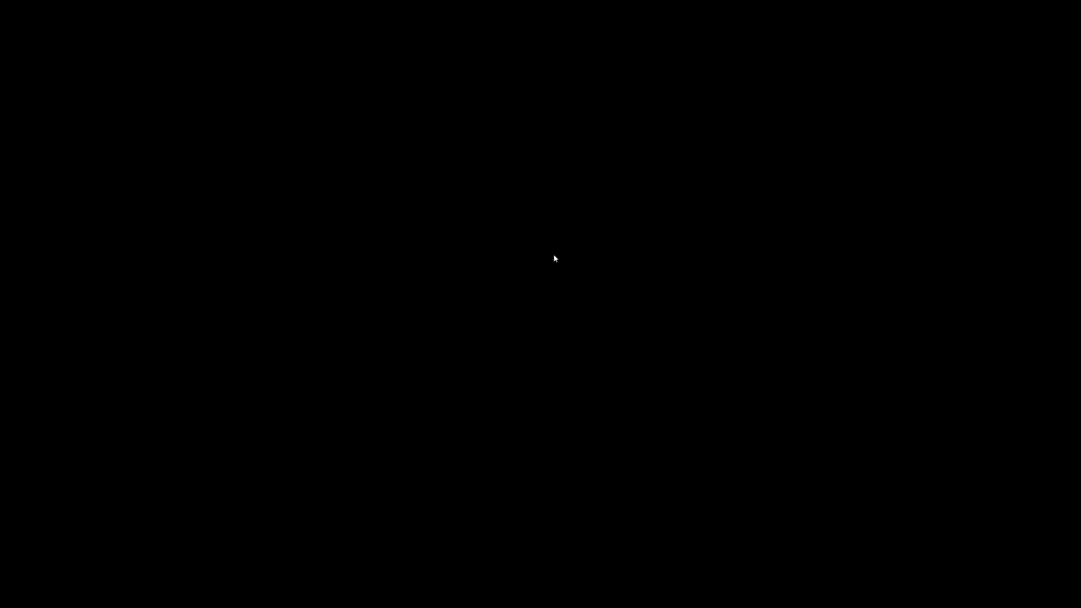
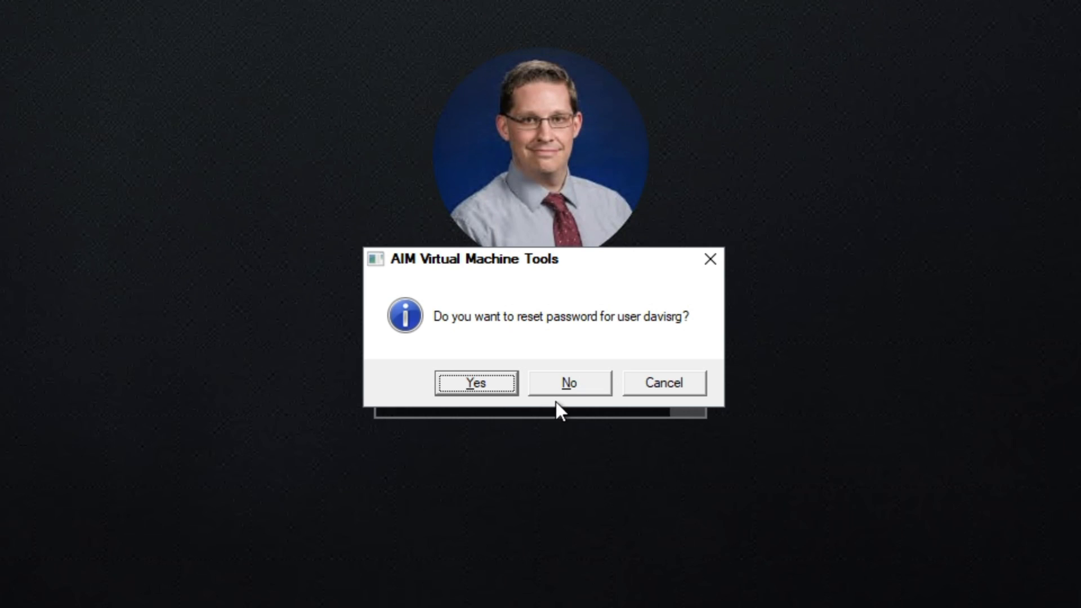
# Decline the password reset for the user account and run whoami in the virtual machine's administrator command prompt
pyautogui.click(556, 384)
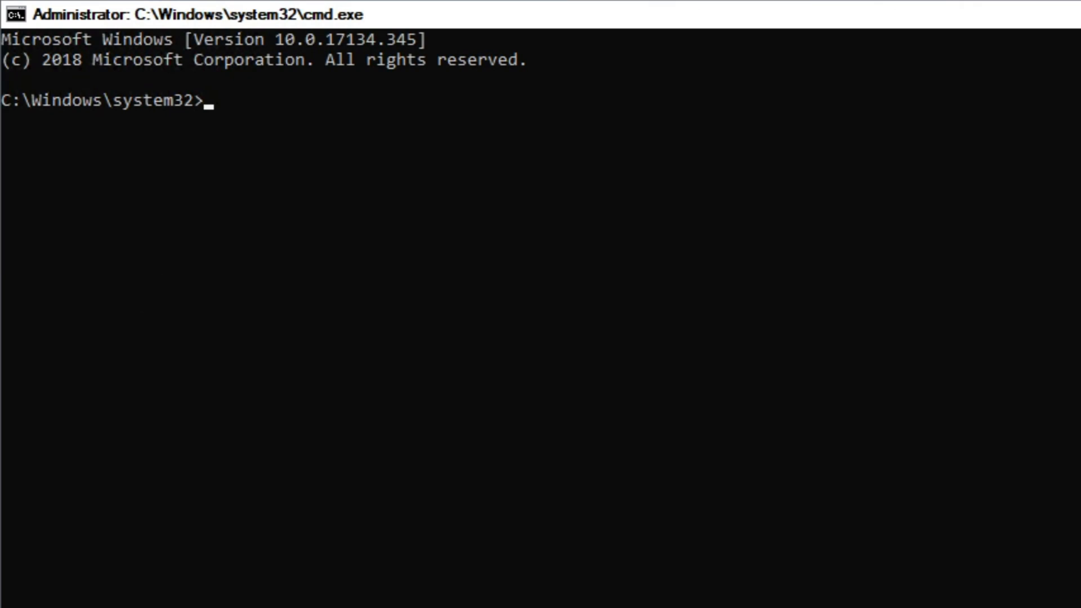
pyautogui.write('whoami')
pyautogui.press('Return')
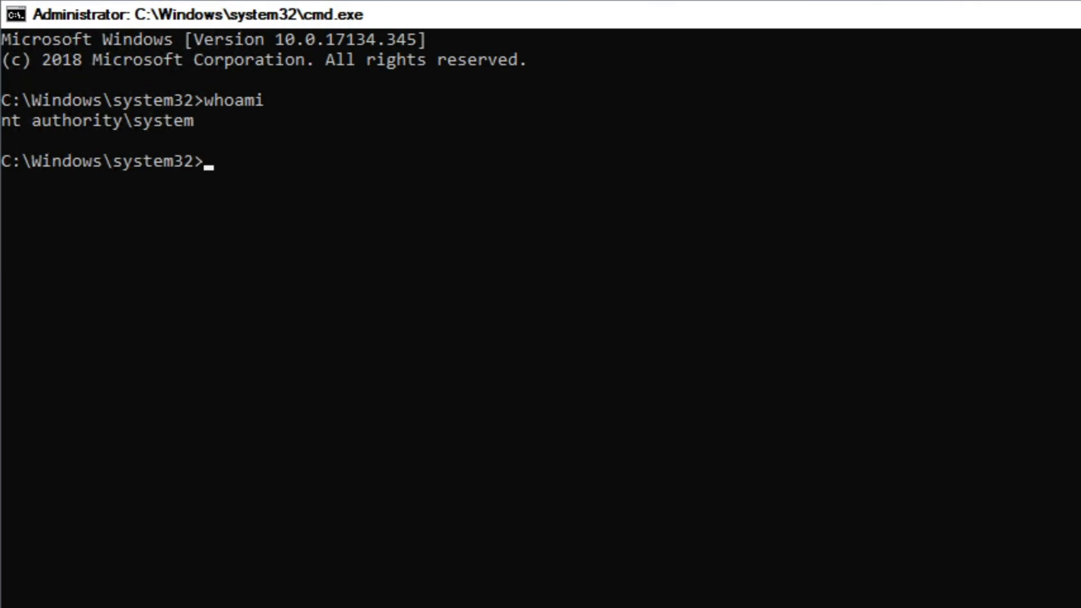
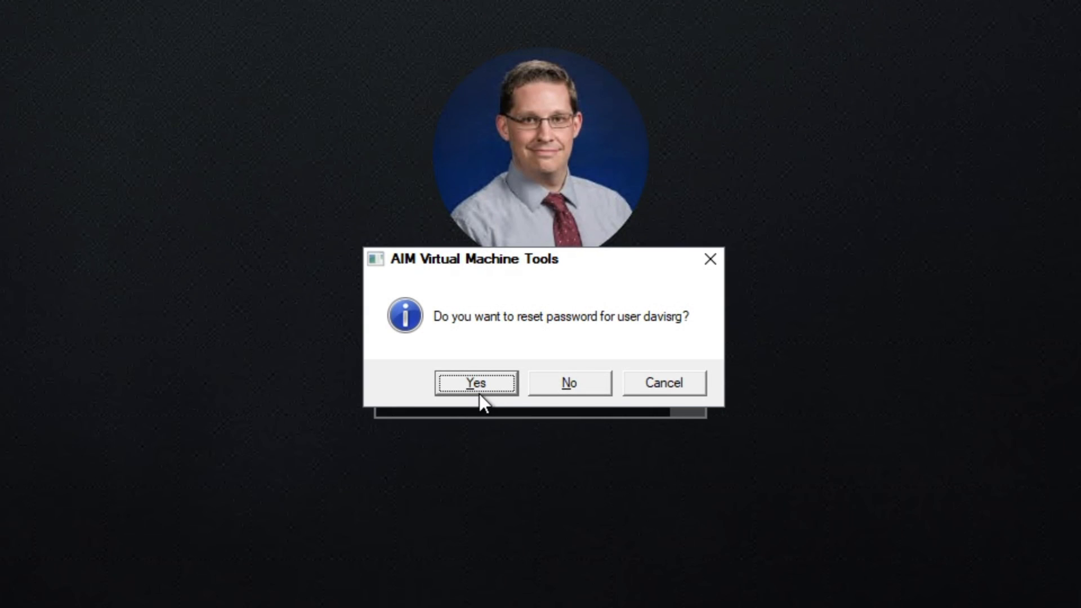
# Reset the user account's password and return to the logon screen's password field without opening a Command Prompt window
pyautogui.click(471, 375)
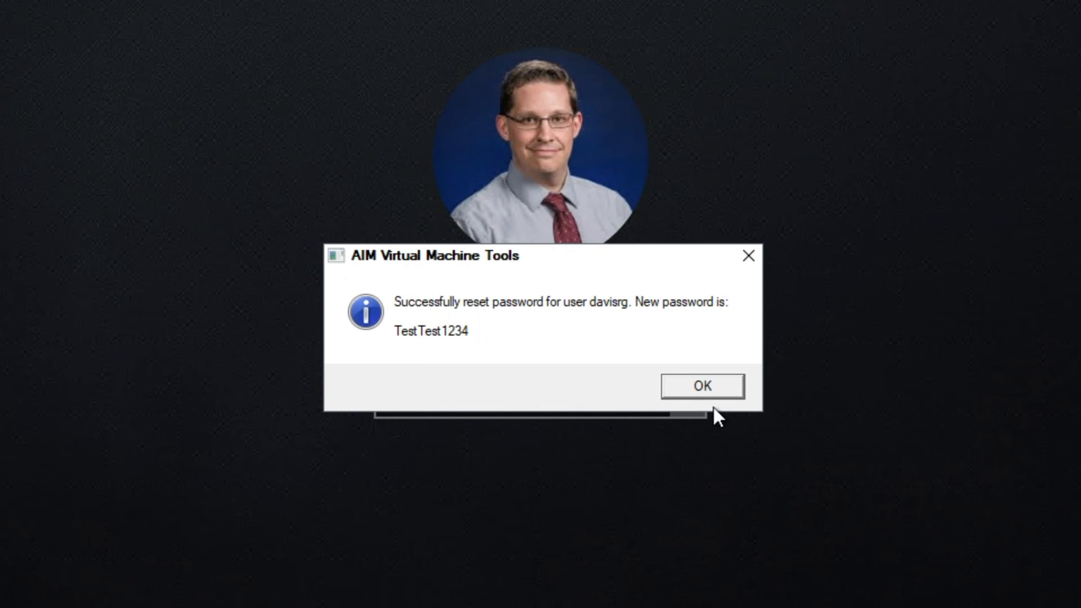
pyautogui.click(696, 383)
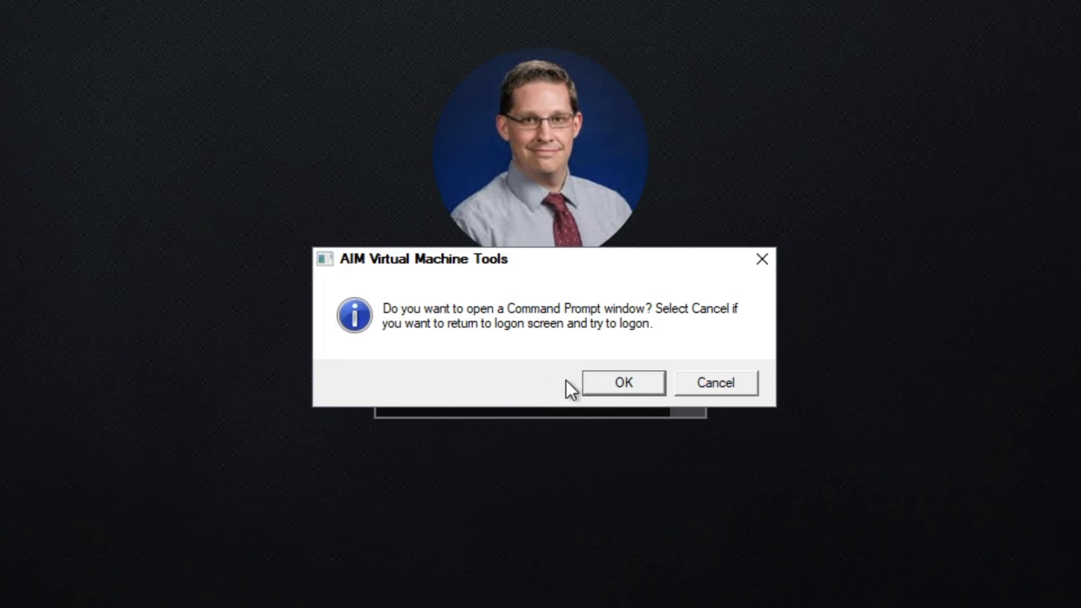
pyautogui.click(718, 384)
pyautogui.click(550, 400)
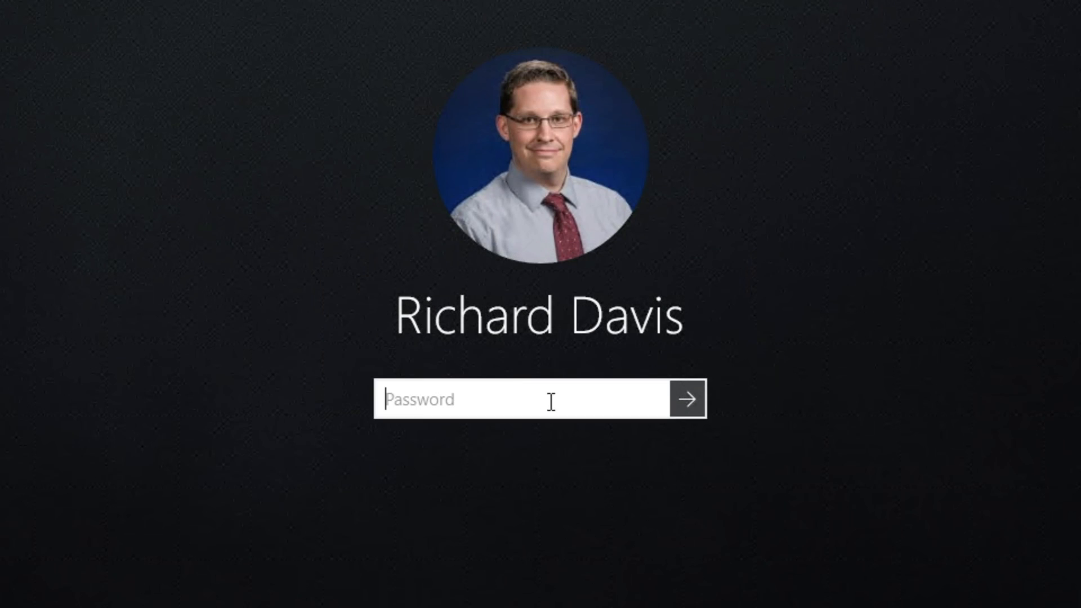
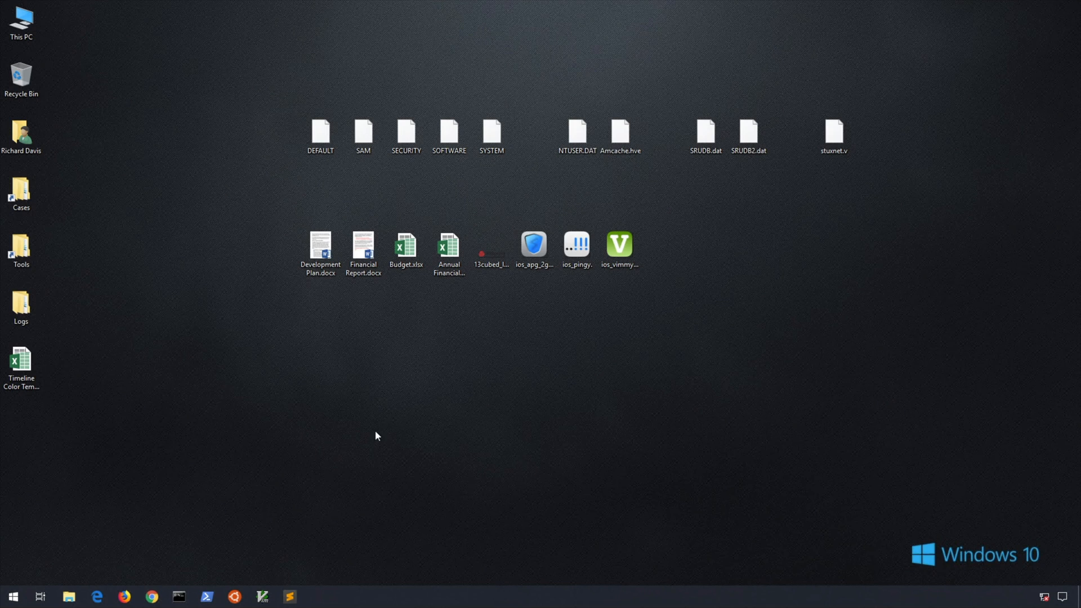
# Open the virtual machine's system properties to examine its Windows edition, hardware and computer name
pyautogui.click(13, 597)
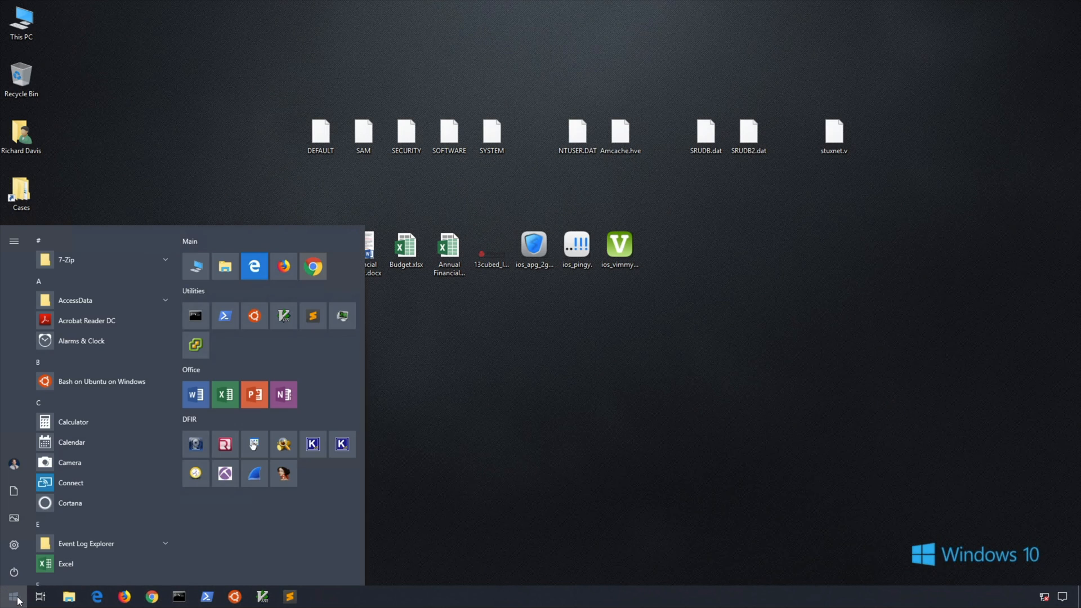
pyautogui.rightClick(194, 264)
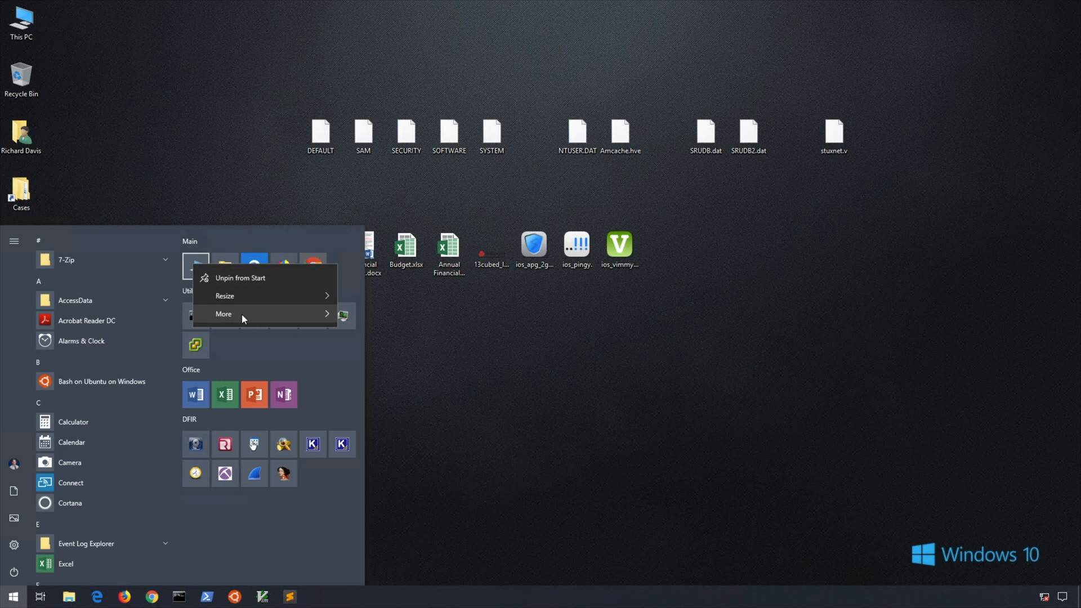
pyautogui.moveTo(282, 317)
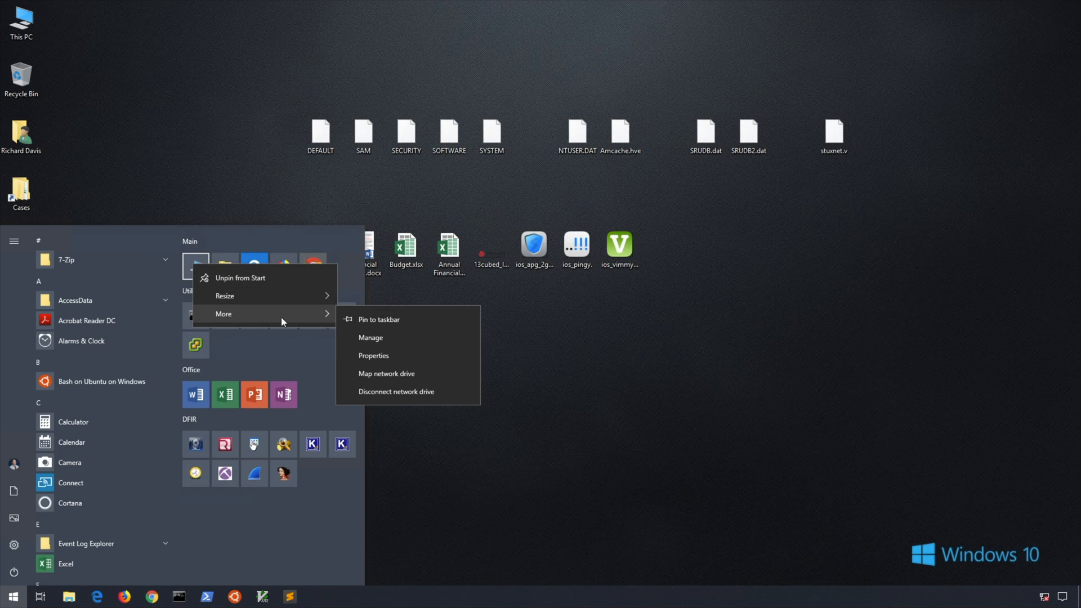
pyautogui.click(398, 355)
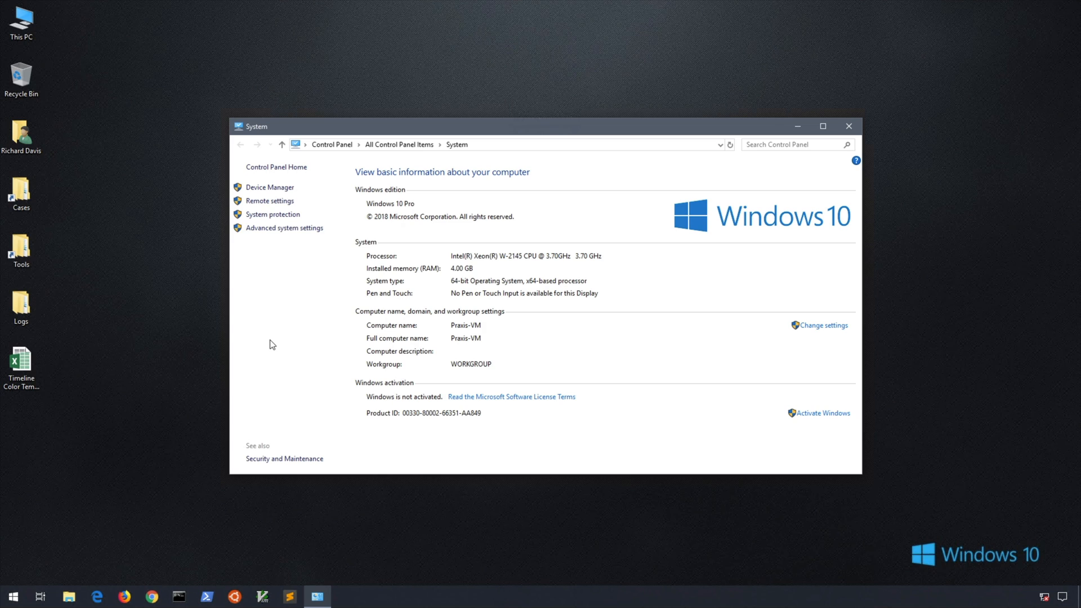
# Sign out of the Windows account in the virtual machine and close the Virtual Machine Connection window
pyautogui.click(14, 596)
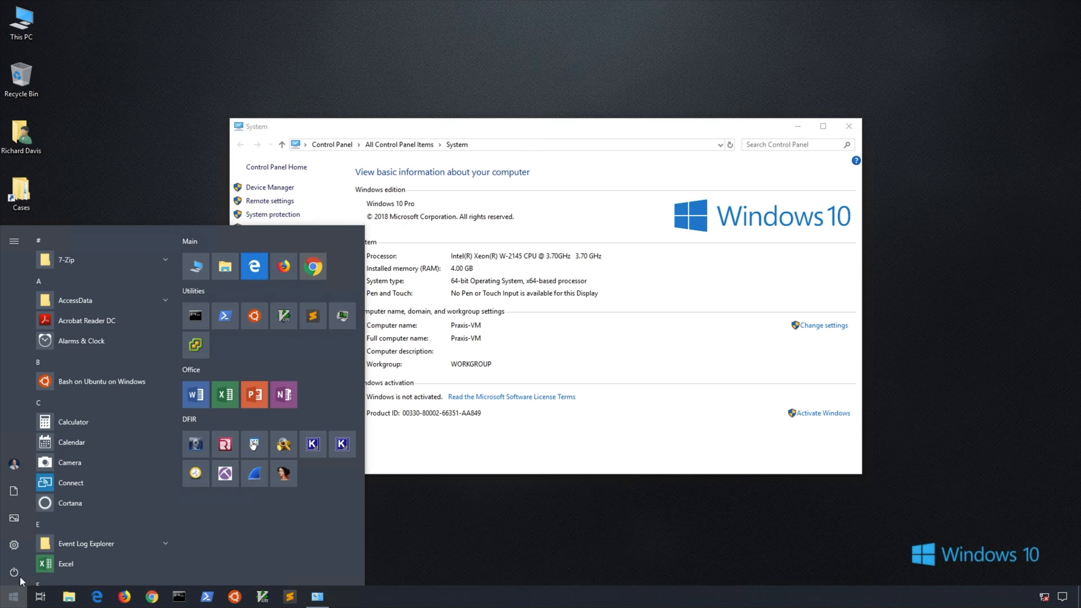
pyautogui.click(8, 468)
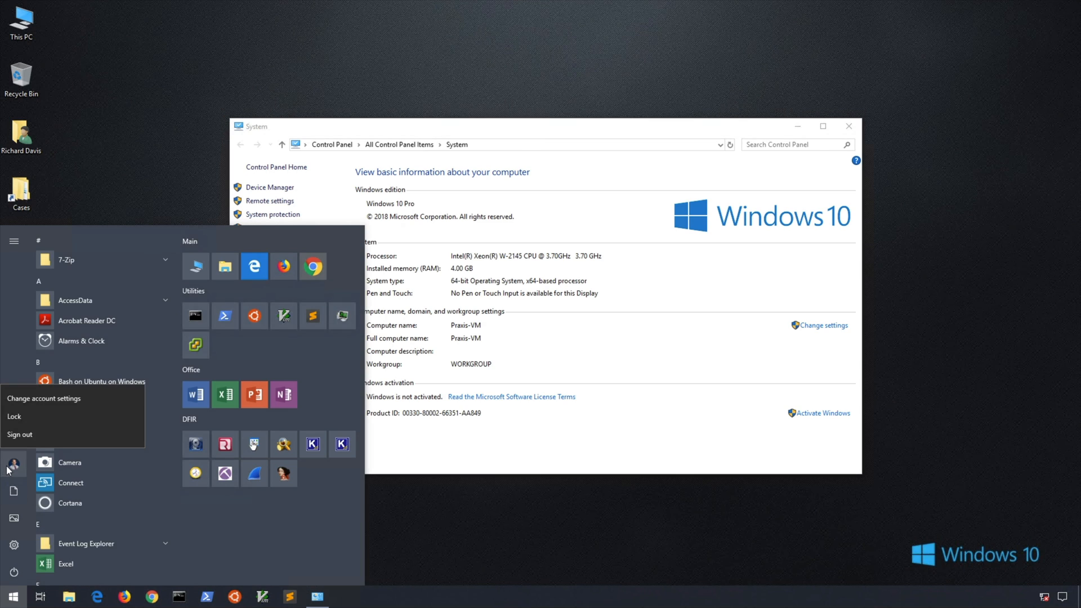
pyautogui.click(24, 434)
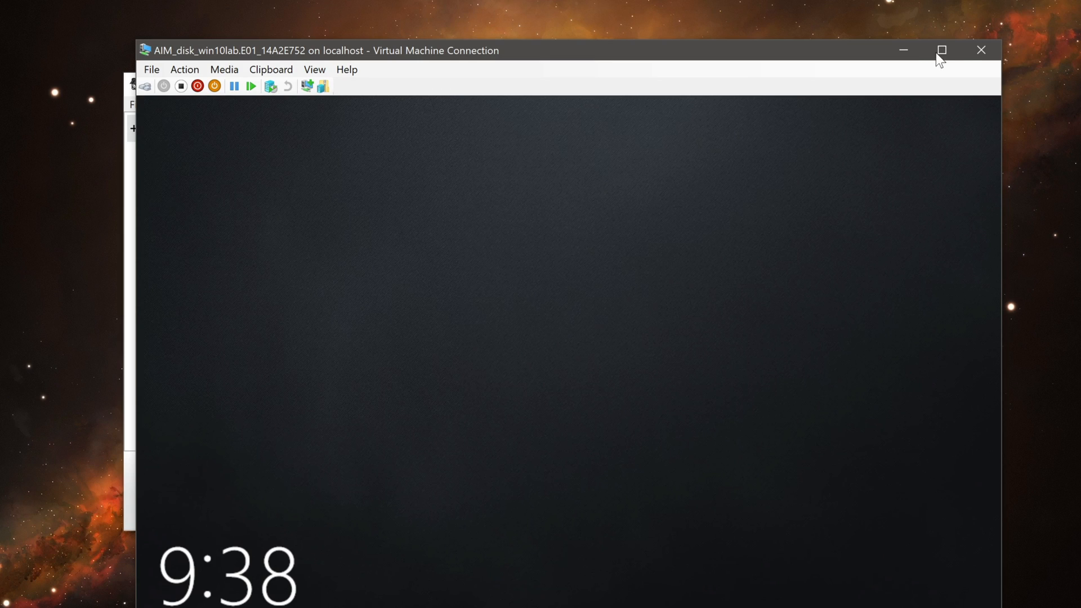
pyautogui.click(981, 50)
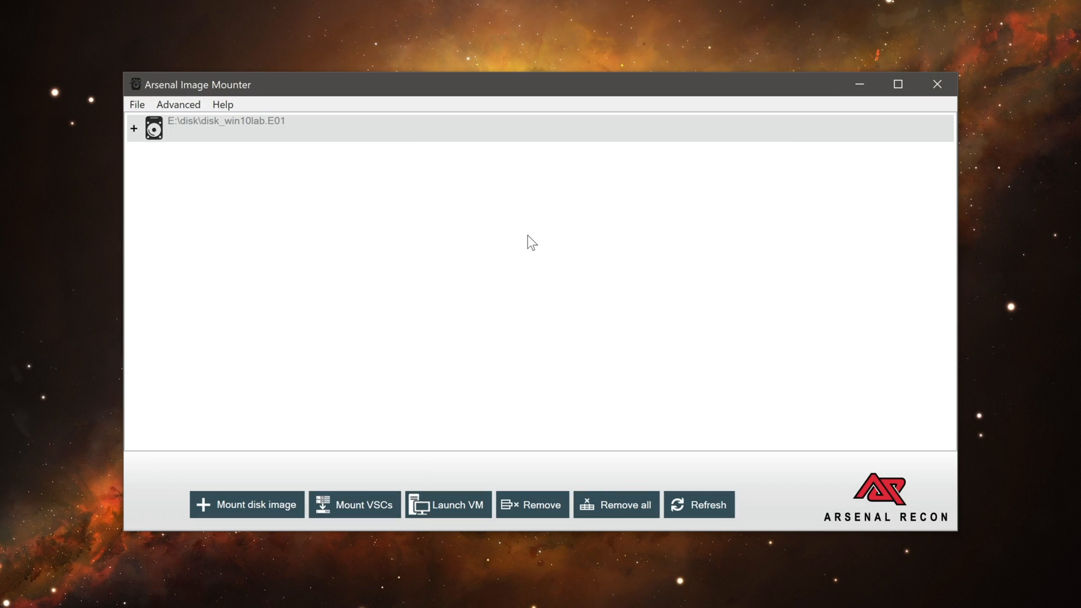